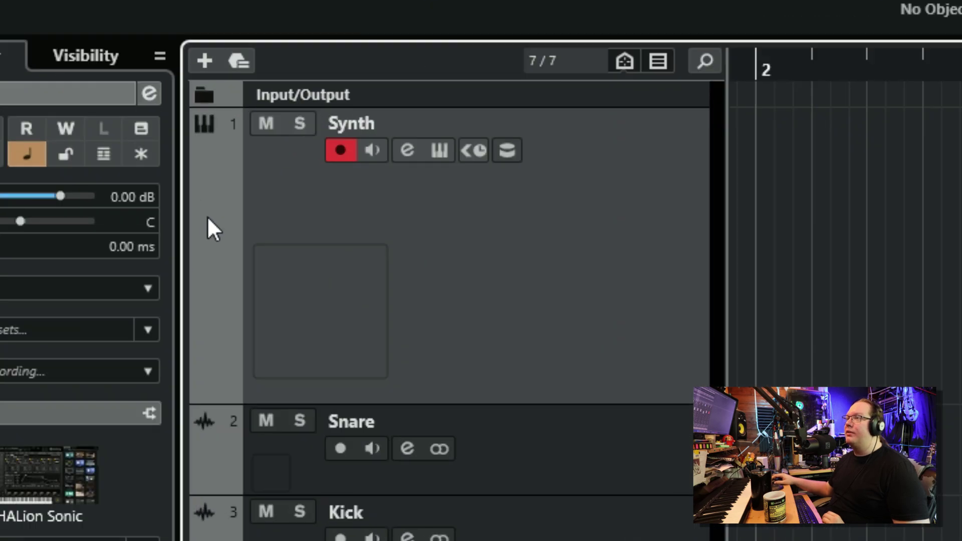
Colour the Synth track orange.
left_click(214, 213, "shift")
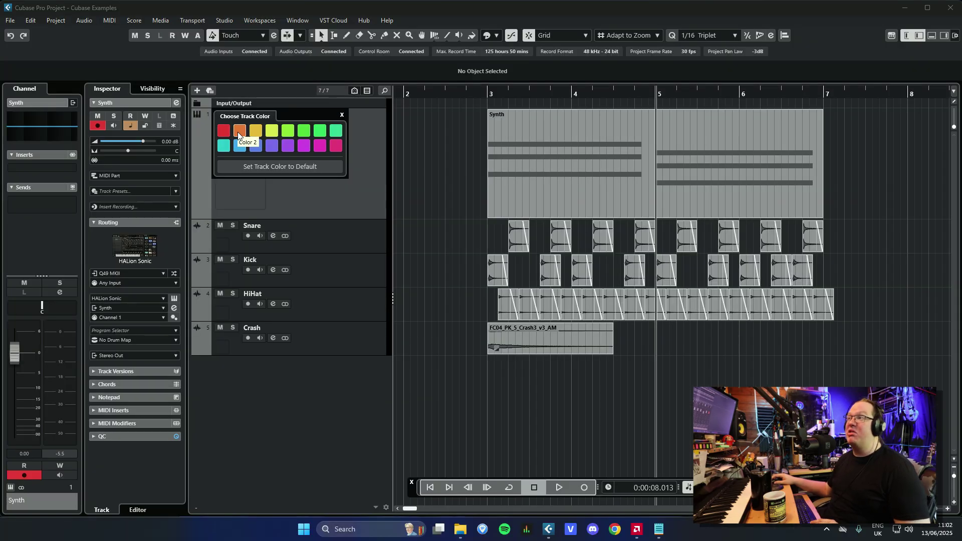
left_click(313, 169)
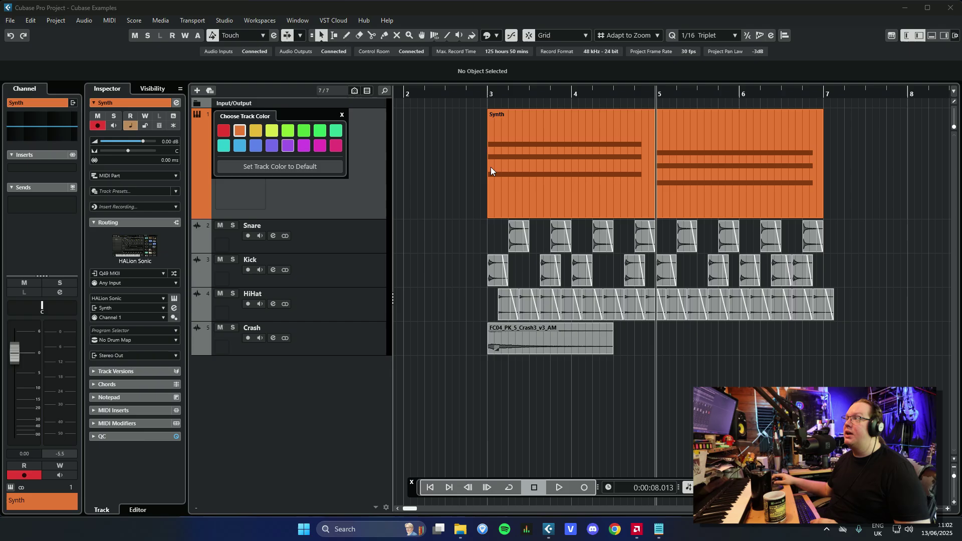
left_click(429, 149)
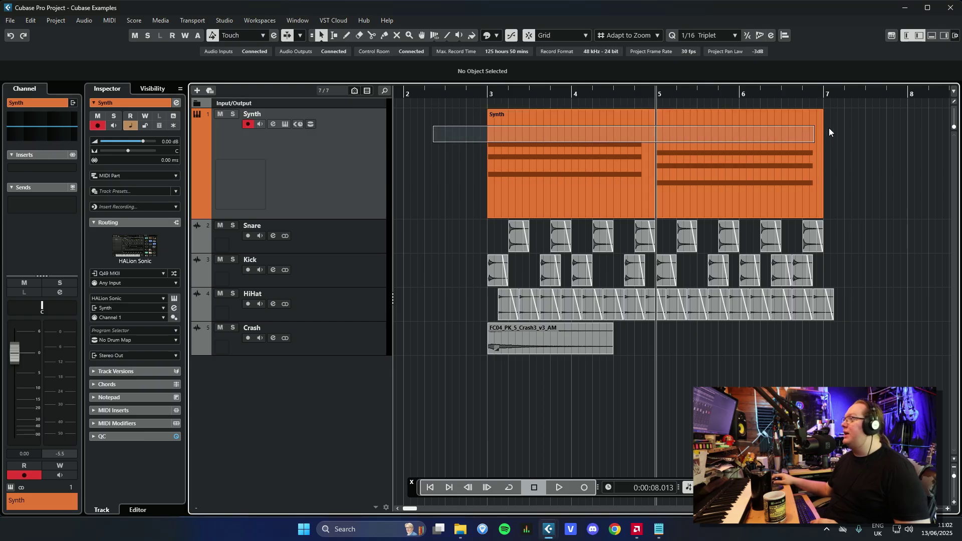
left_click(813, 146)
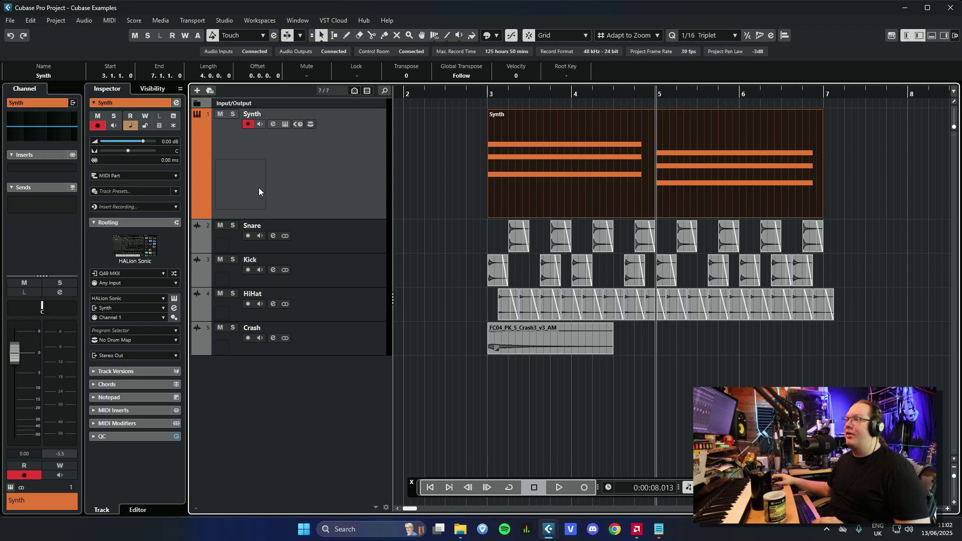
Colour the Snare track light blue and the Kick track purple-blue.
left_click(306, 243)
left_click(199, 233)
left_click(241, 258)
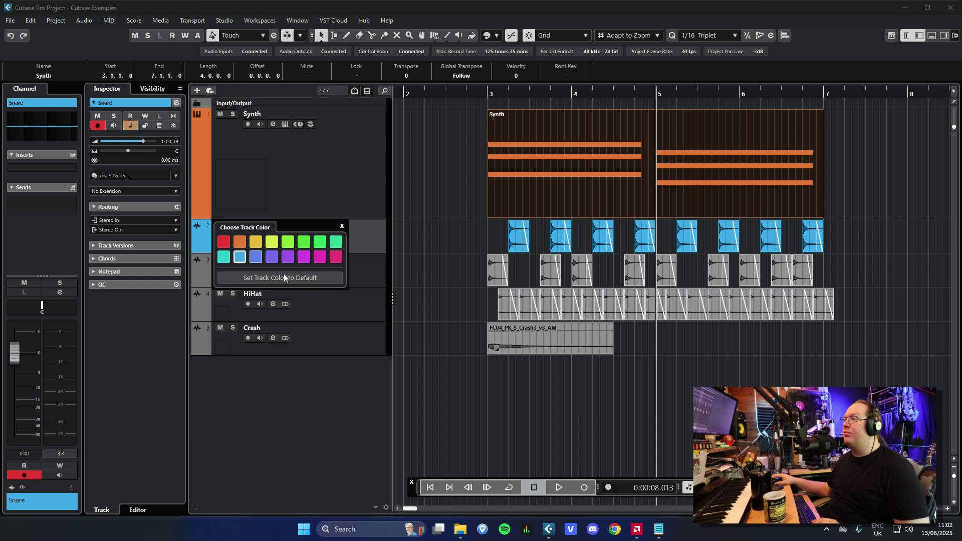
left_click(202, 261)
left_click(209, 271)
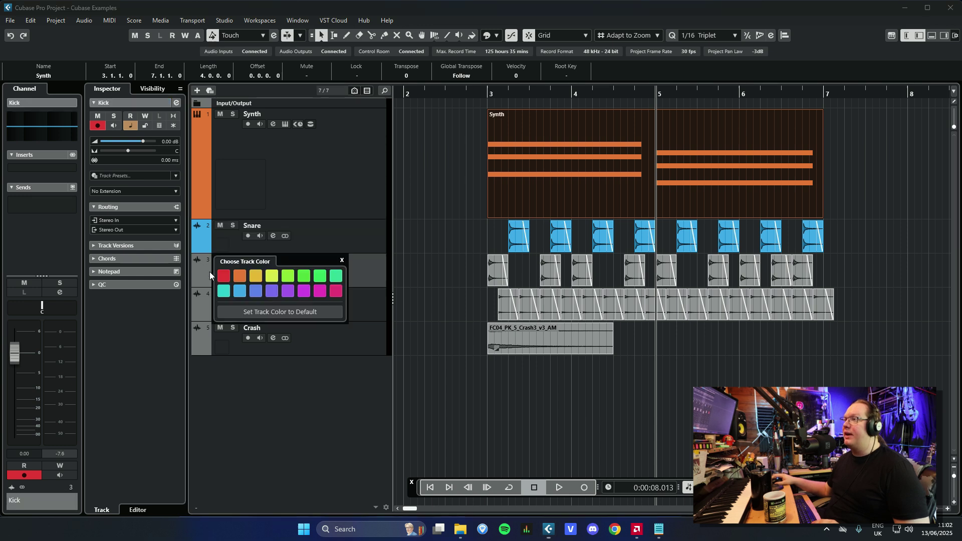
left_click(256, 291)
left_click(441, 209)
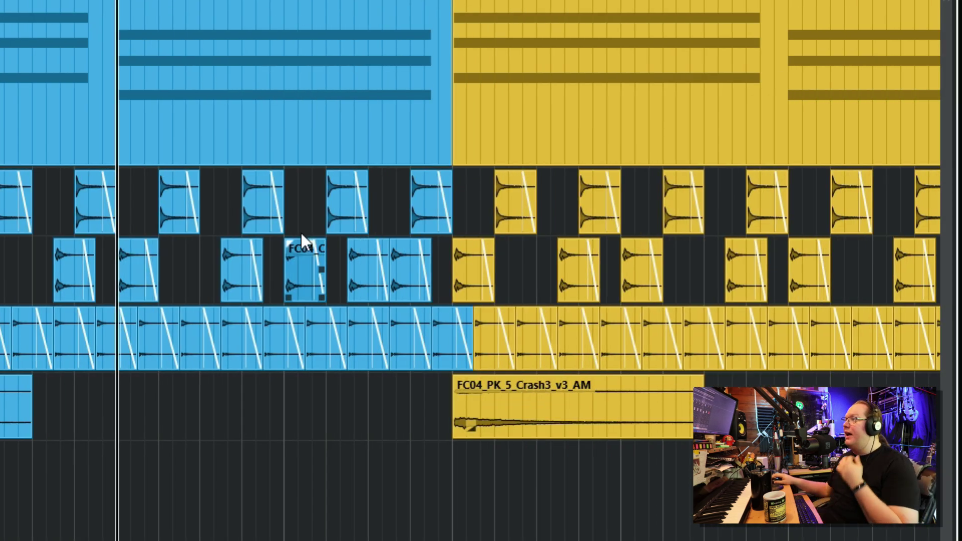
Select two Kick events near bar 7 and colour them pink with Colorize Selected Events.
left_click(423, 191, "shift")
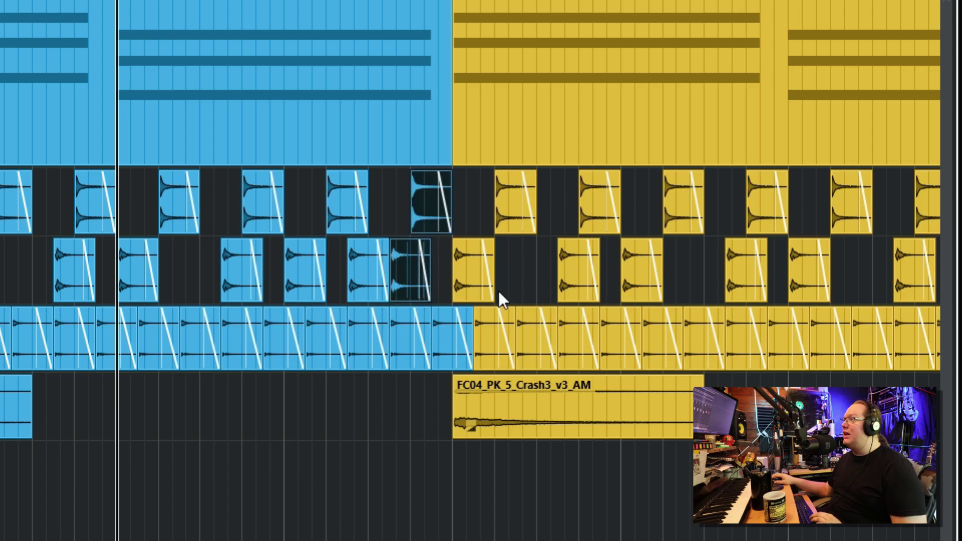
left_click(511, 204, "shift")
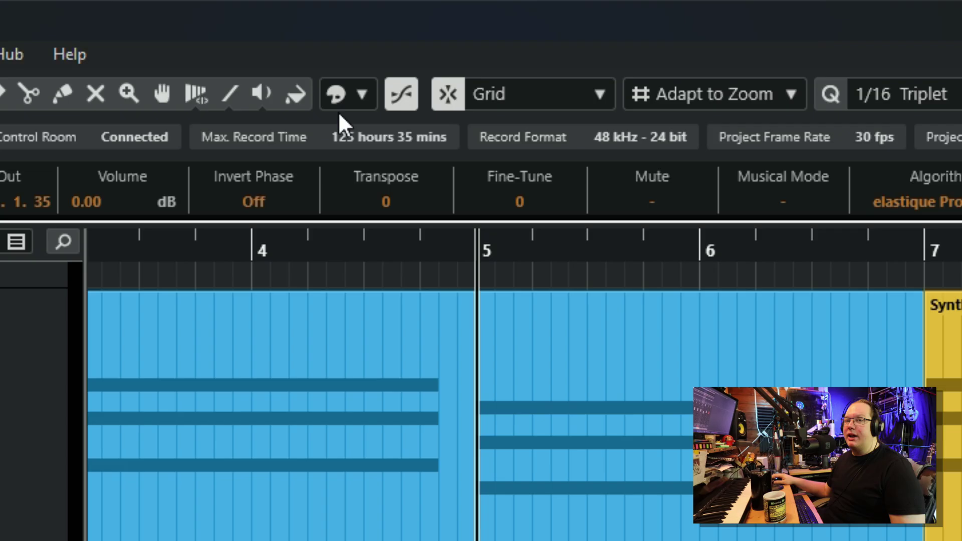
left_click(372, 91)
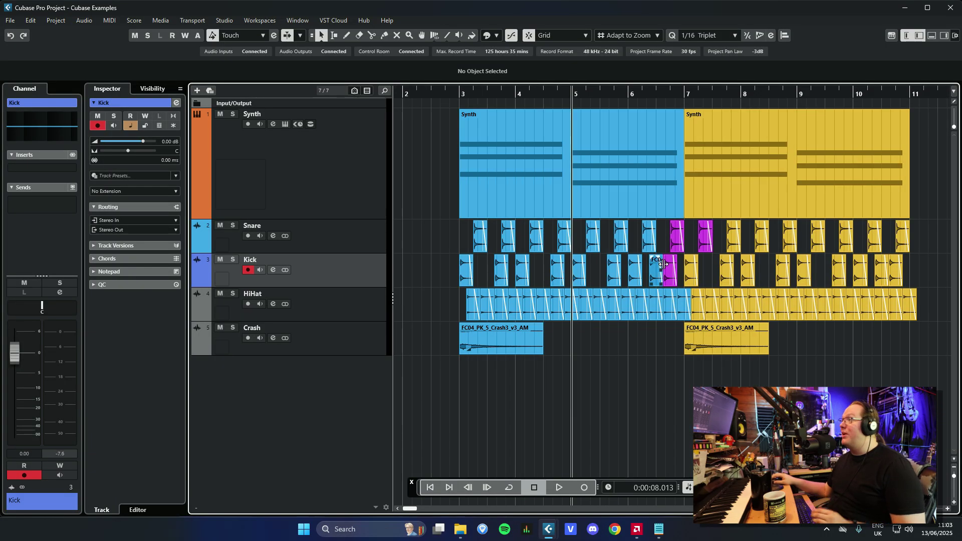
left_click(670, 271)
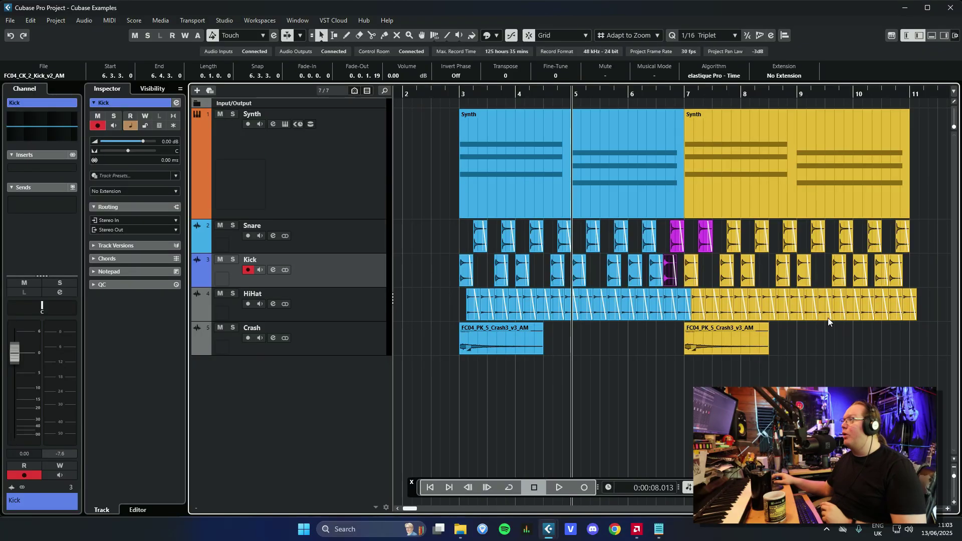
left_click(637, 89)
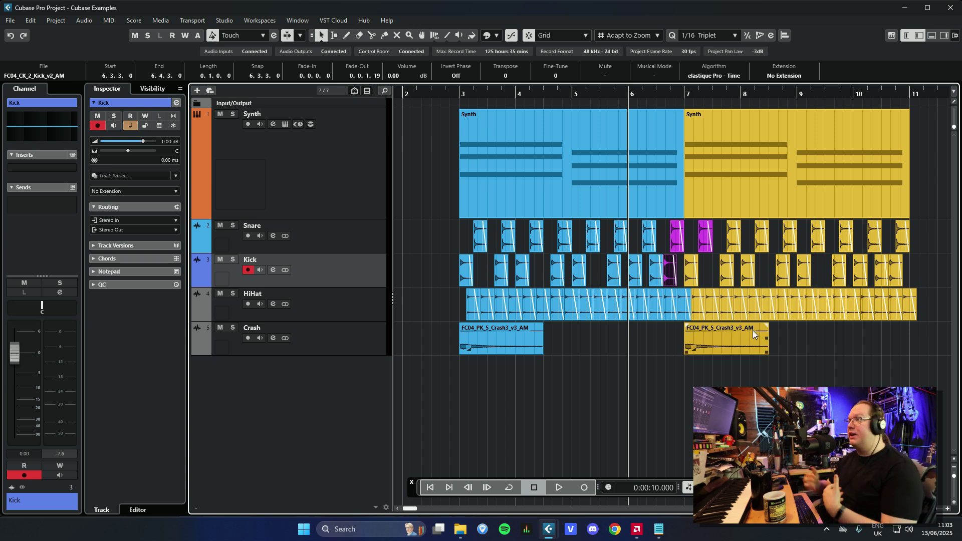
left_click(338, 194)
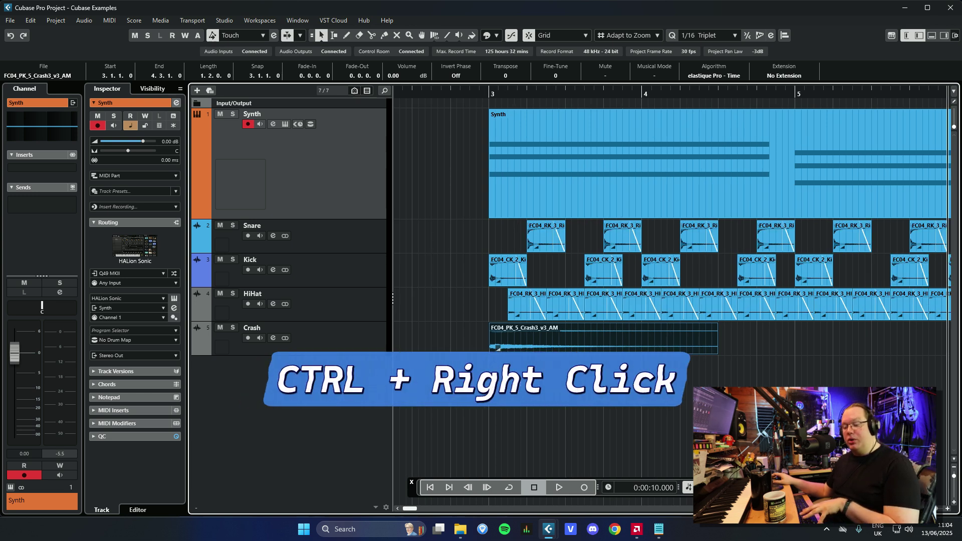
Reverse the Crash event's audio via Processes > Reverse.
right_click(534, 335, "ctrl")
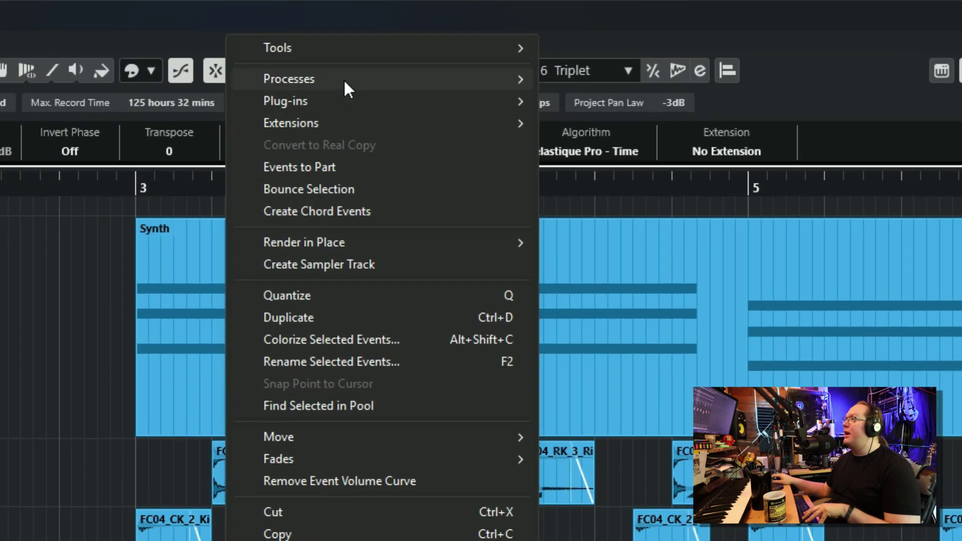
mouse_move(344, 78)
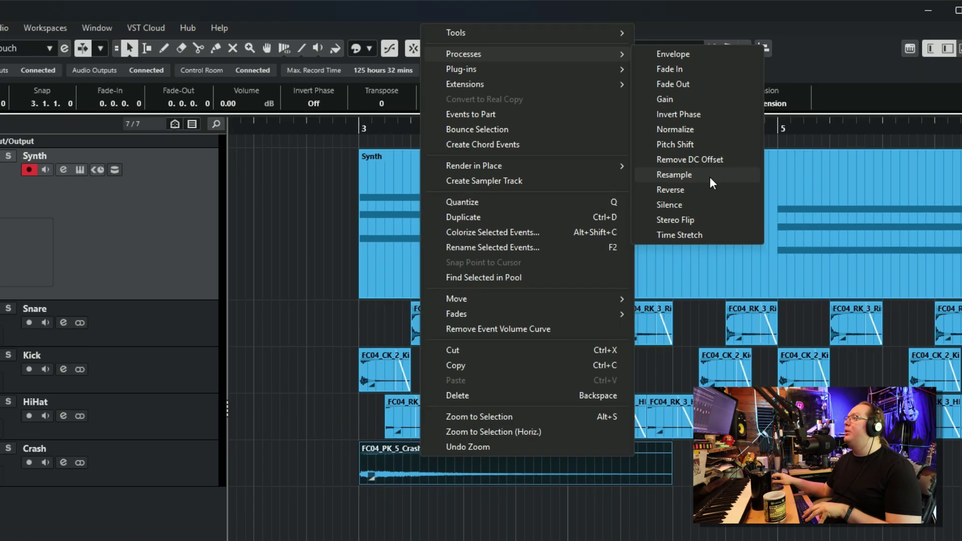
left_click(640, 278)
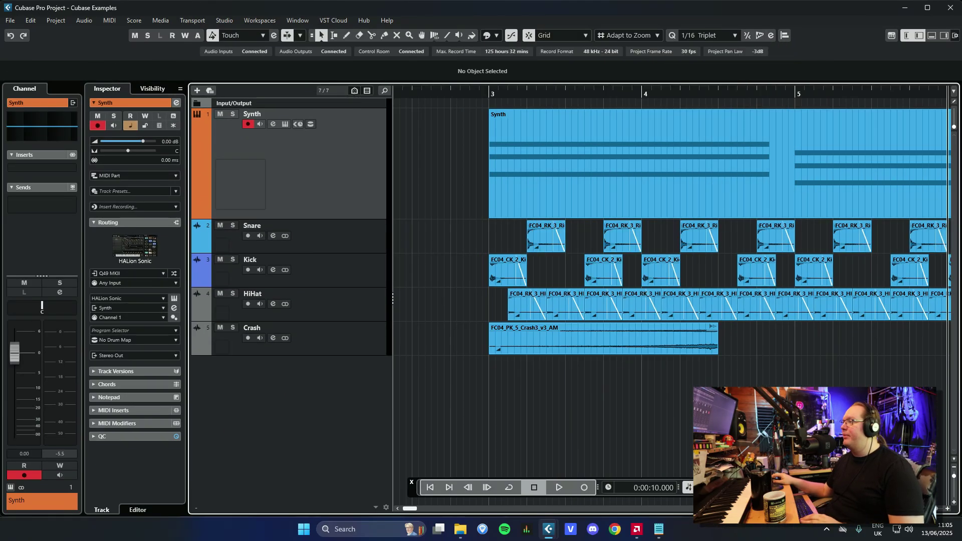
Drag the reversed Crash event earlier so it ends at bar 3.
left_click(576, 345)
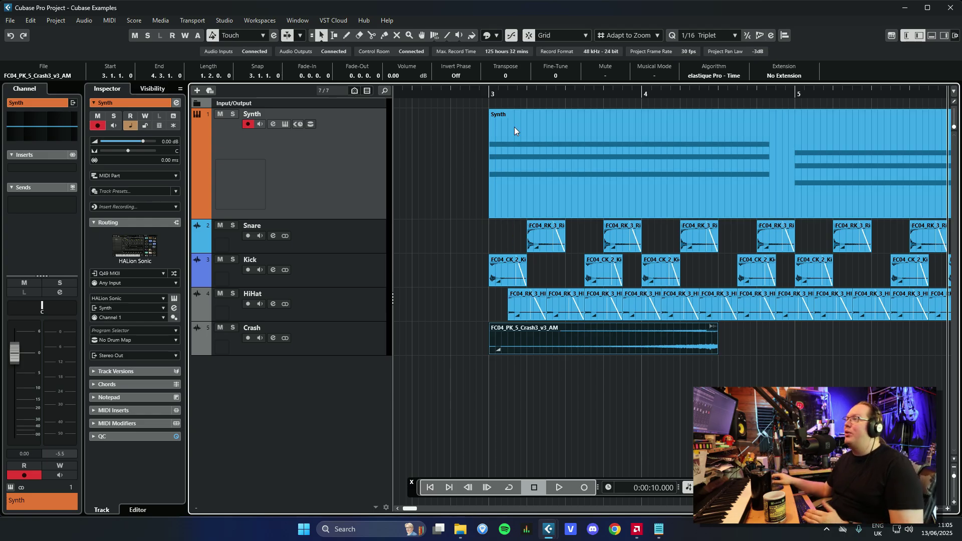
scroll(627, 407, "down", 2)
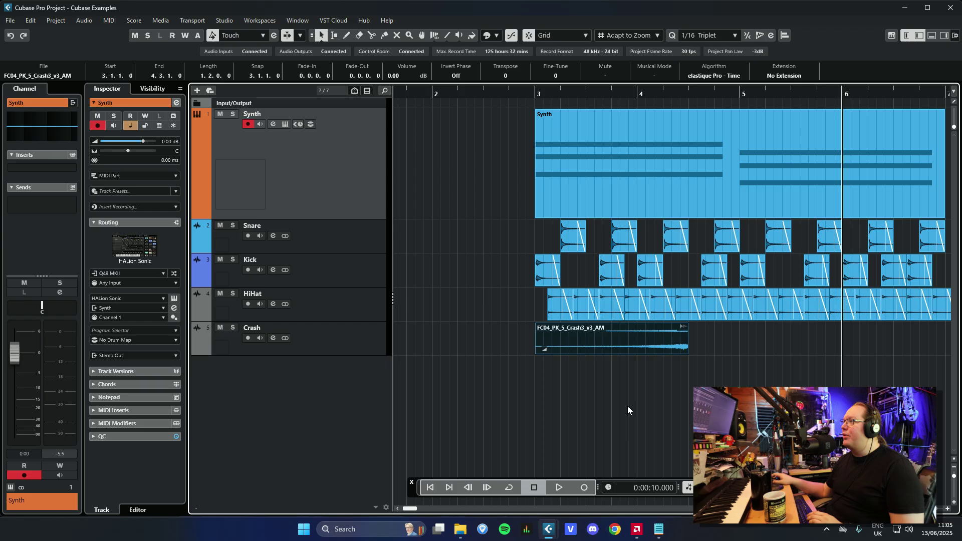
left_click_drag(609, 402, 447, 401)
scroll(512, 410, "left", 2)
left_click_drag(708, 341, 575, 349)
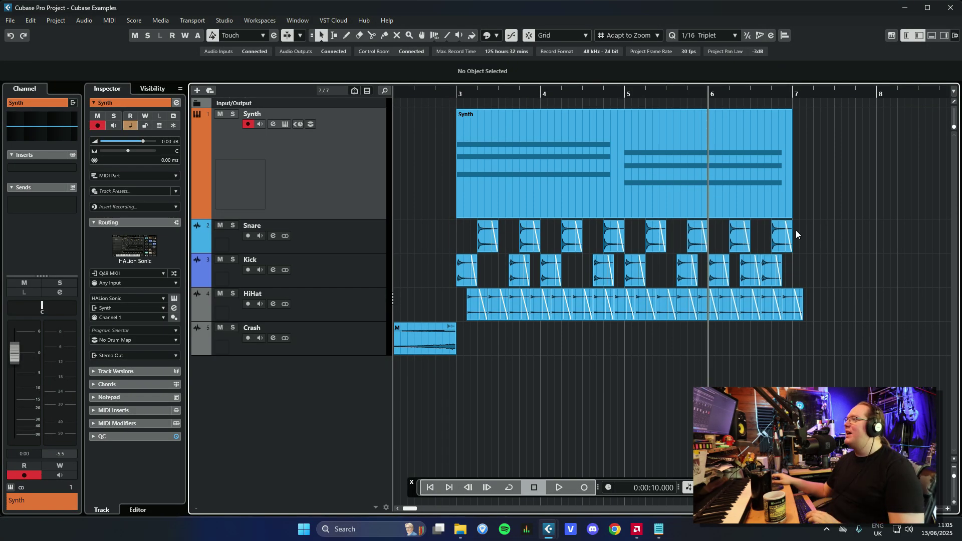
Switch the Object Selection tool to Sizing Applies Time Stretch mode.
left_click(787, 234)
scroll(807, 281, "up", 4)
scroll(786, 273, "up", 1)
left_click(802, 265)
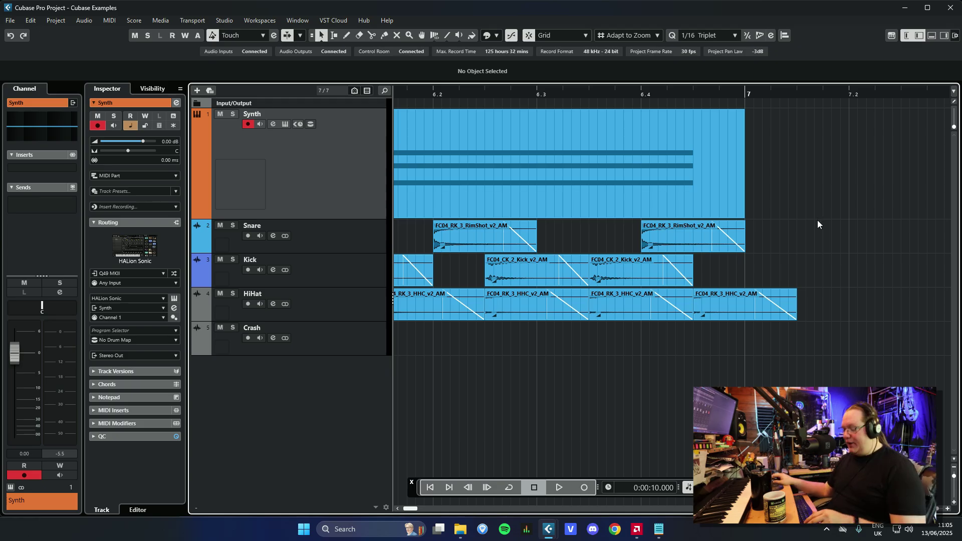
key("1")
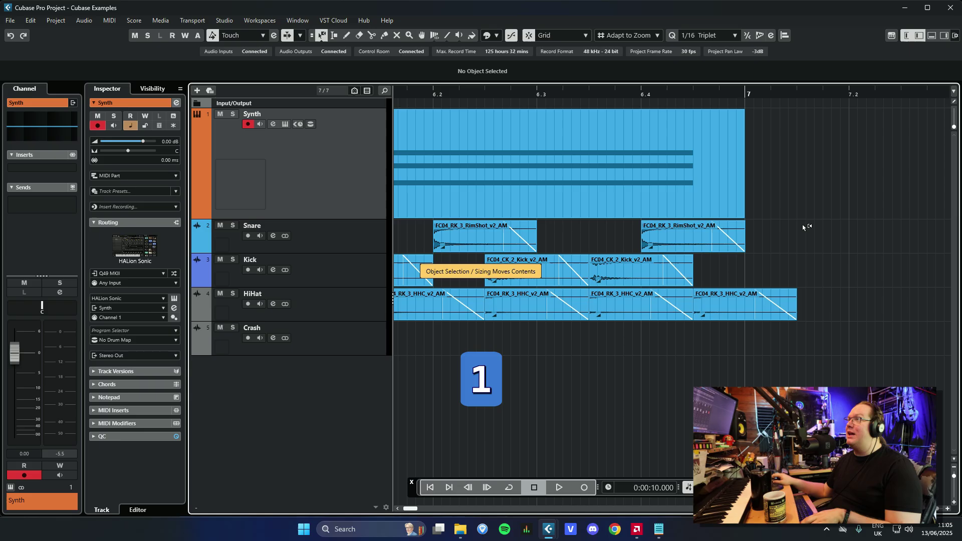
key("1")
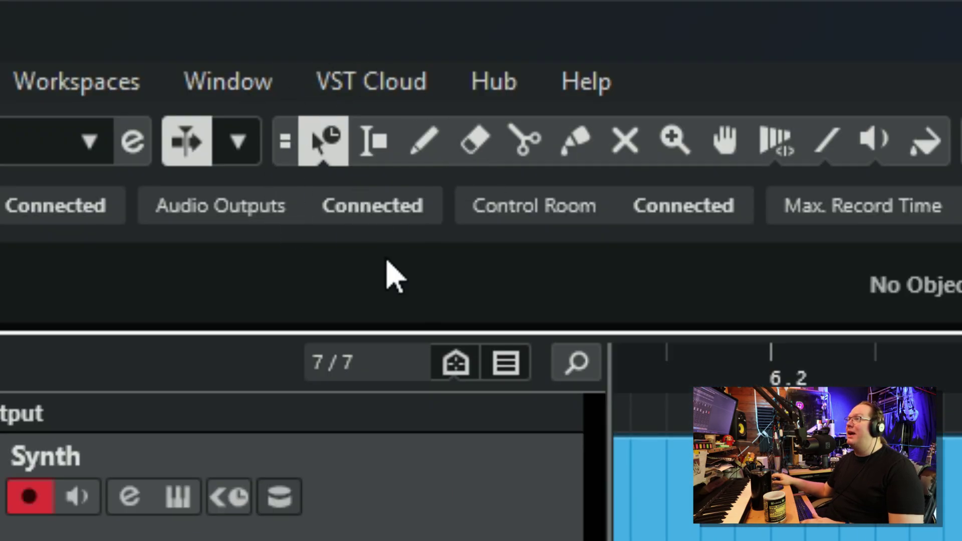
key("1")
key("1")
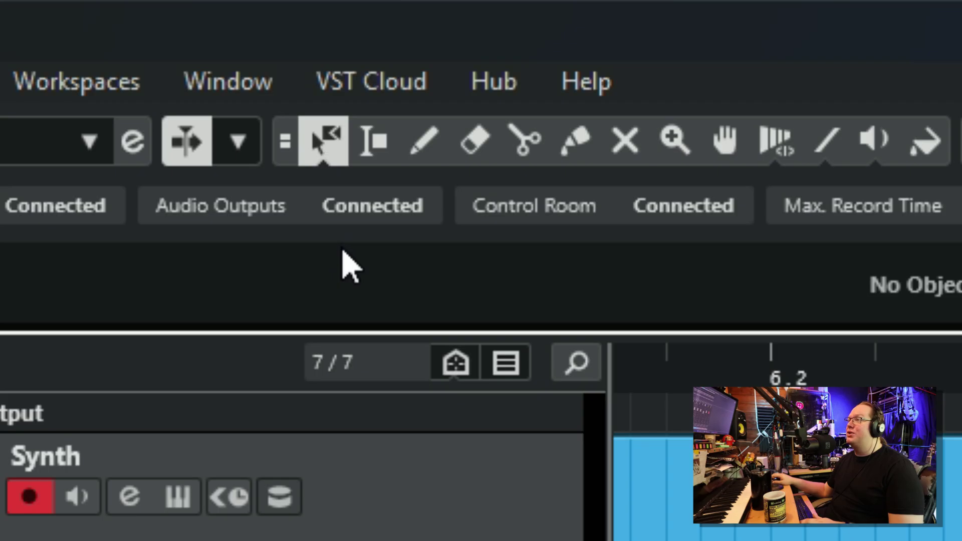
key("1")
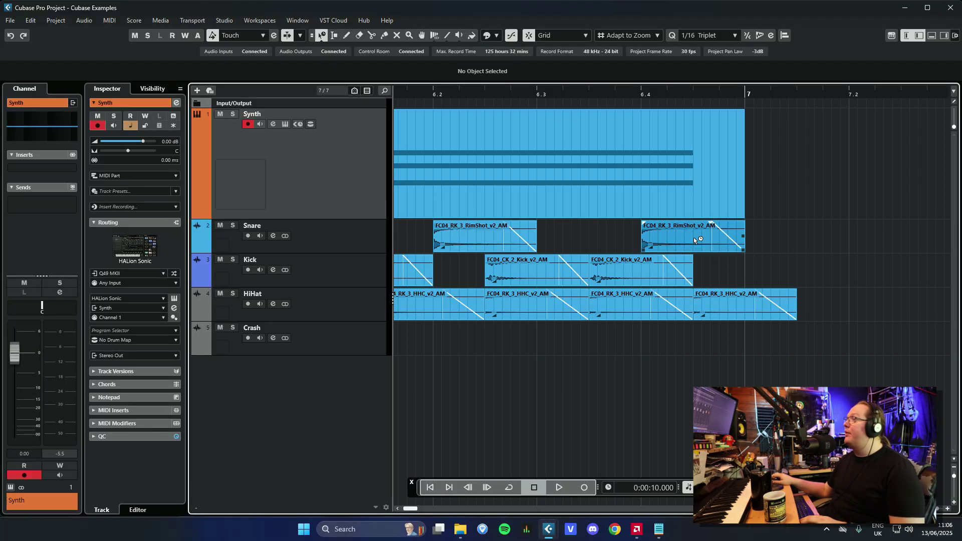
Stretch the last RimShot event past bar 7 to about 7.1.4.119, then restore normal sizing.
left_click(101, 248)
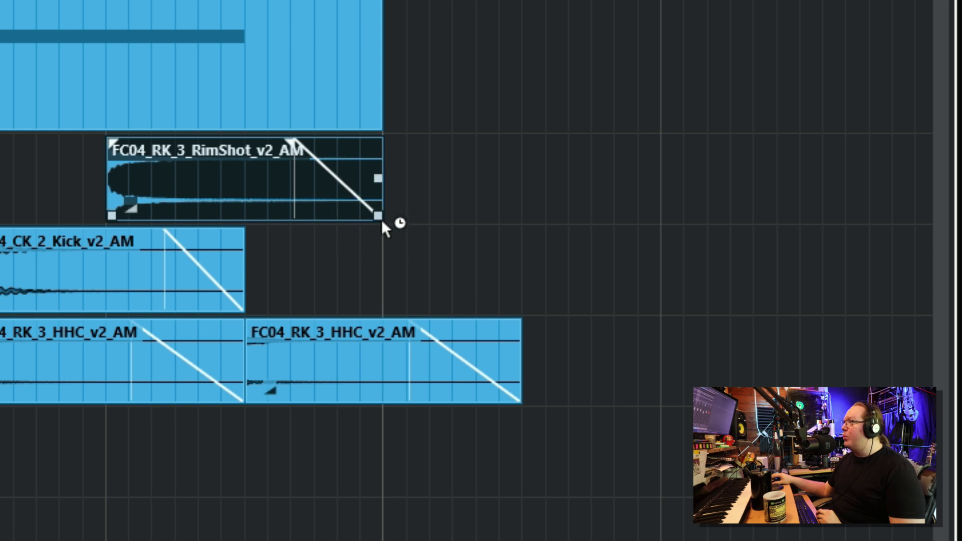
left_click_drag(382, 223, 644, 231)
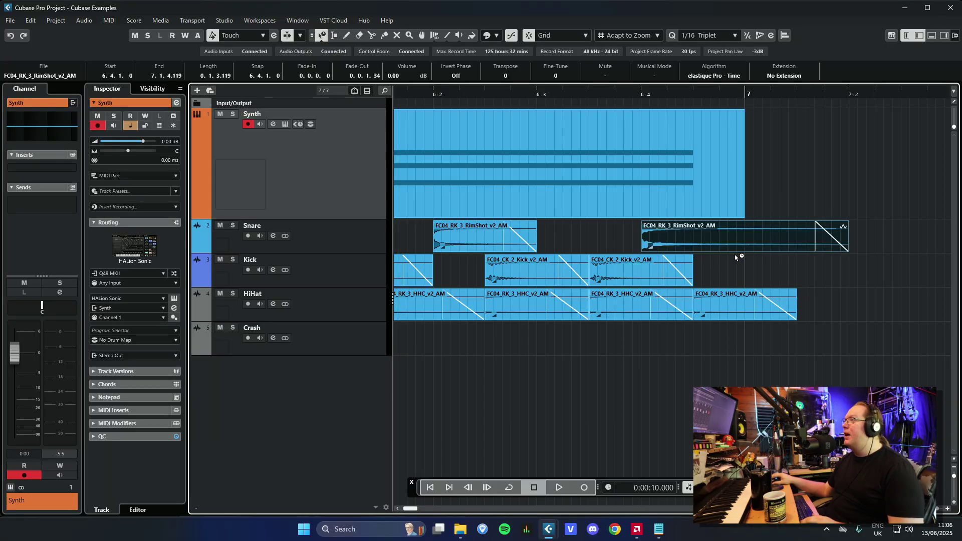
key("1")
left_click(716, 259)
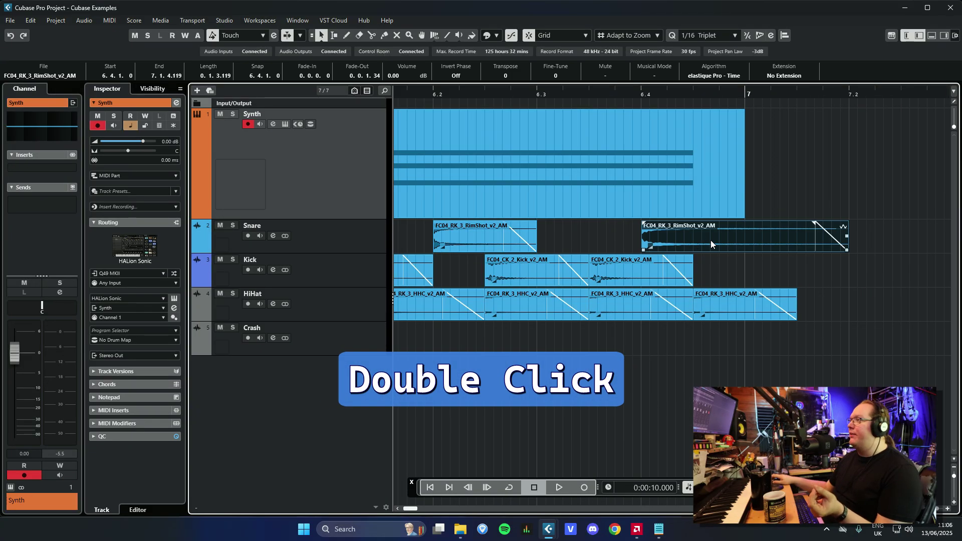
Open the RimShot in the Sample Editor and set its AudioWarp algorithm to elastique Pro - Tape.
double_click(711, 240)
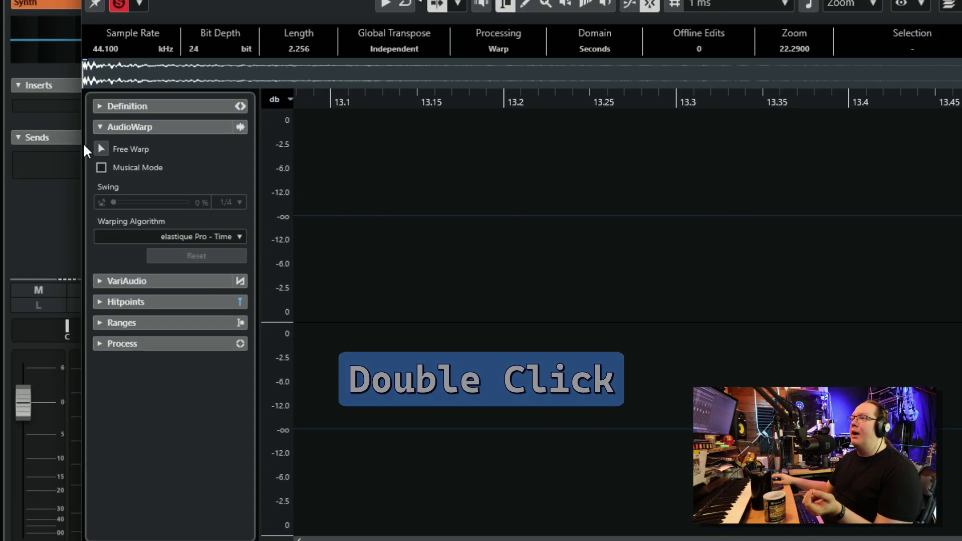
left_click(61, 181)
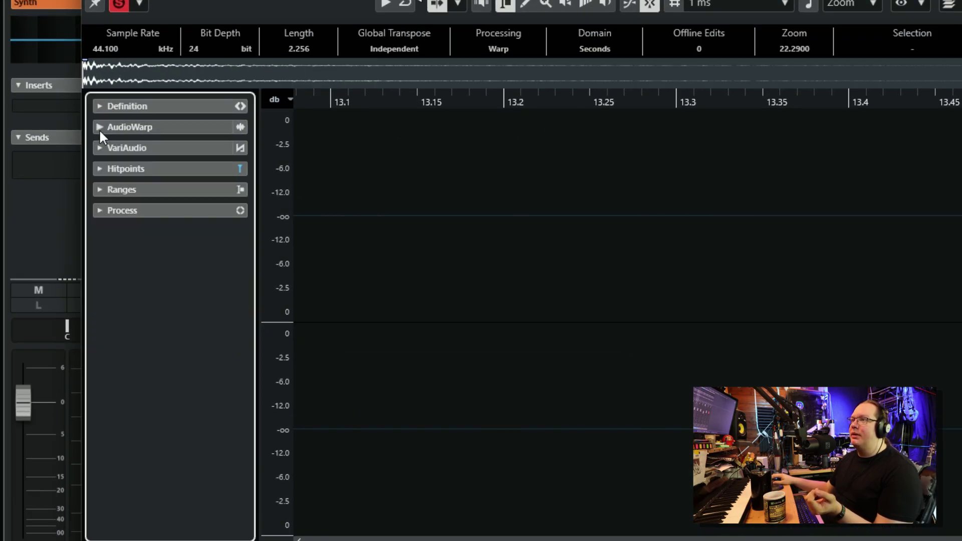
left_click(100, 129)
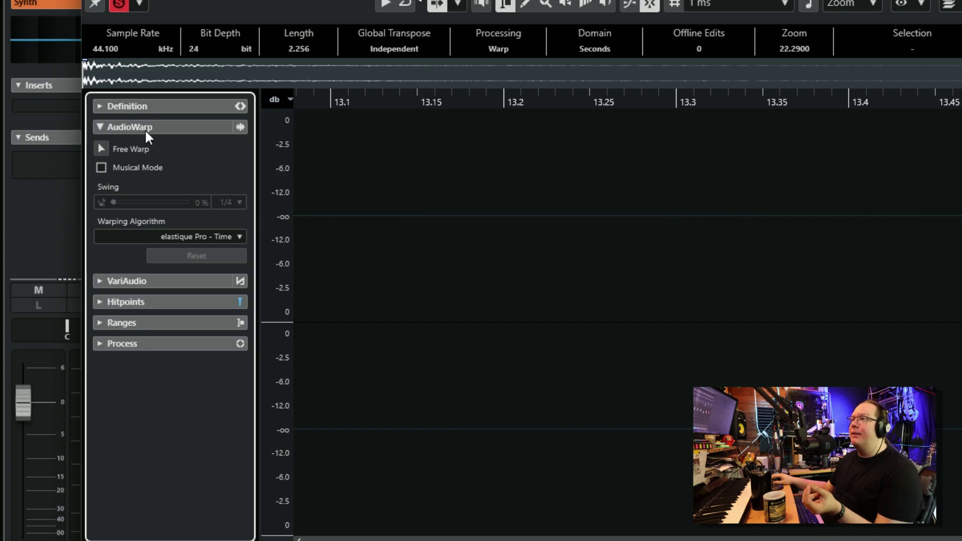
left_click(240, 236)
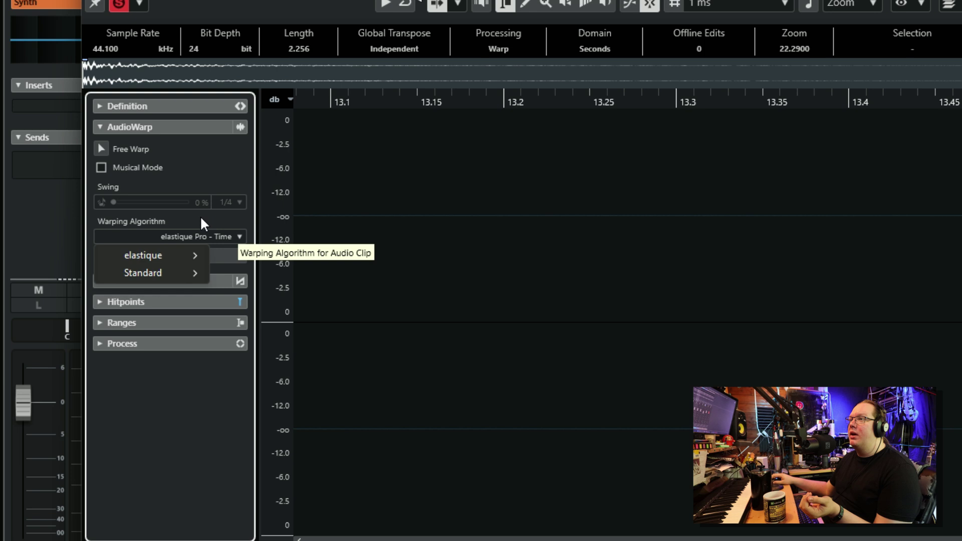
mouse_move(178, 258)
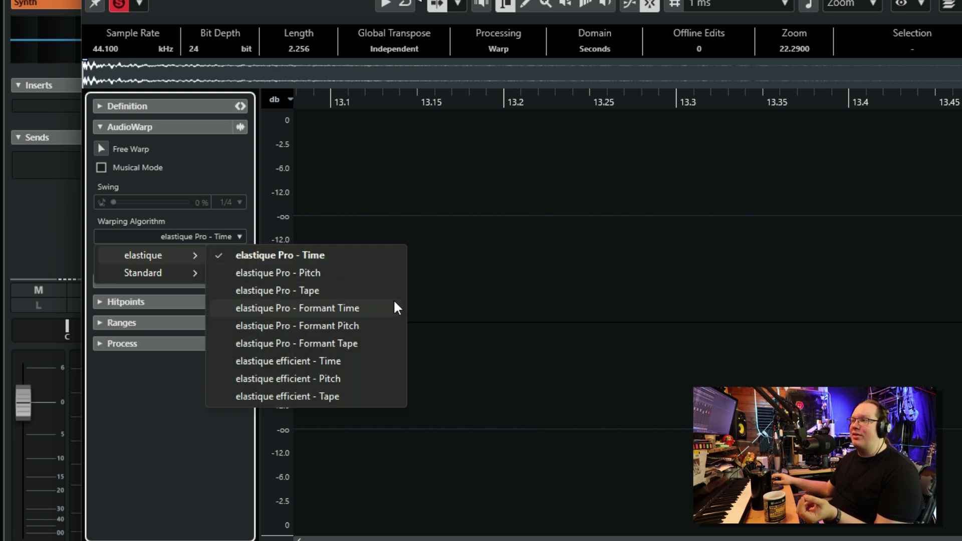
left_click(384, 291)
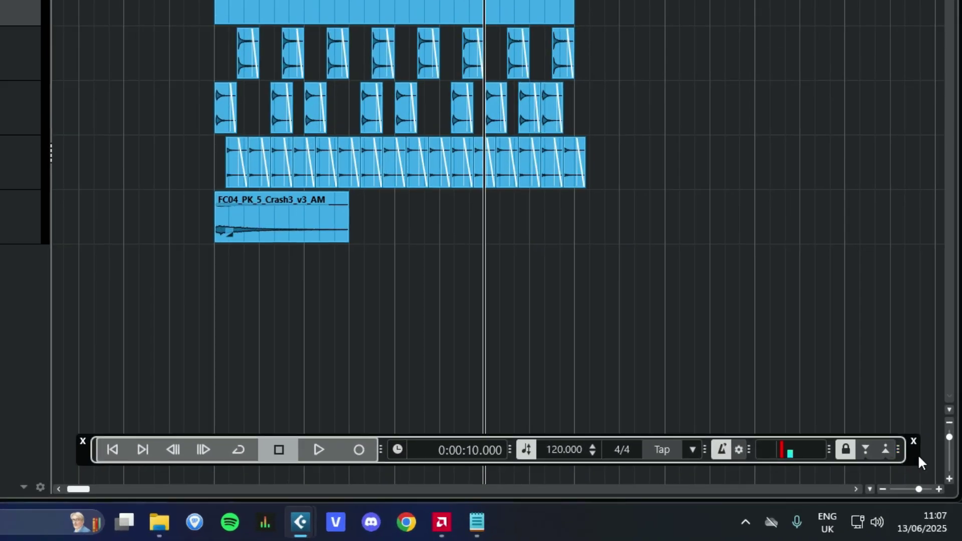
Reposition the transport bar and toggle the Transport Panel off and back on.
mouse_move(918, 455)
left_mouse_down()
mouse_move(913, 442)
mouse_move(906, 447)
left_mouse_up()
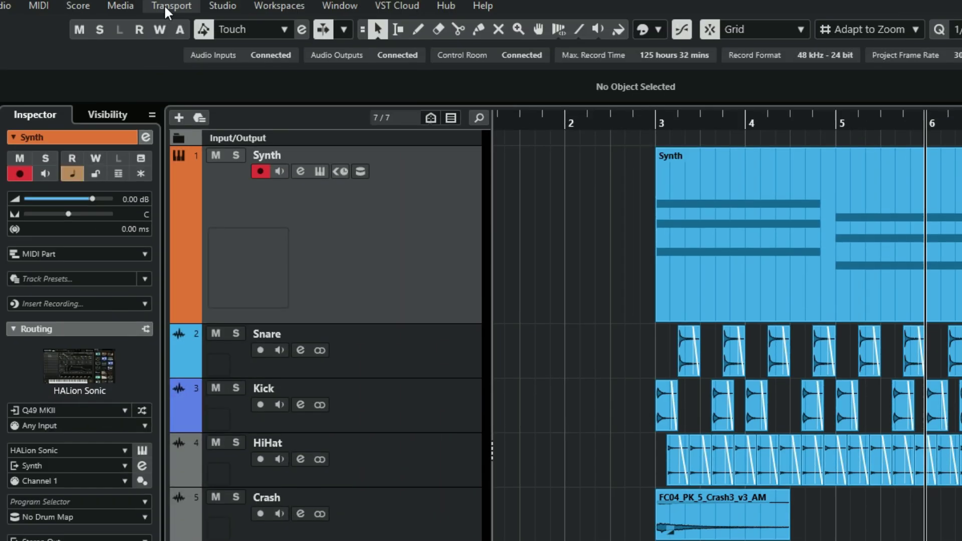
left_click(204, 32)
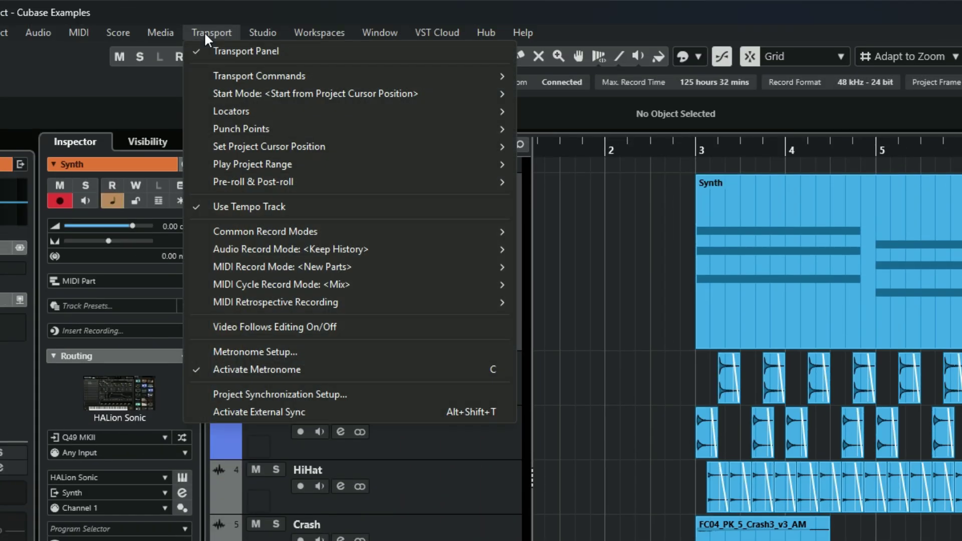
left_click(369, 53)
left_click(215, 32)
left_click(299, 53)
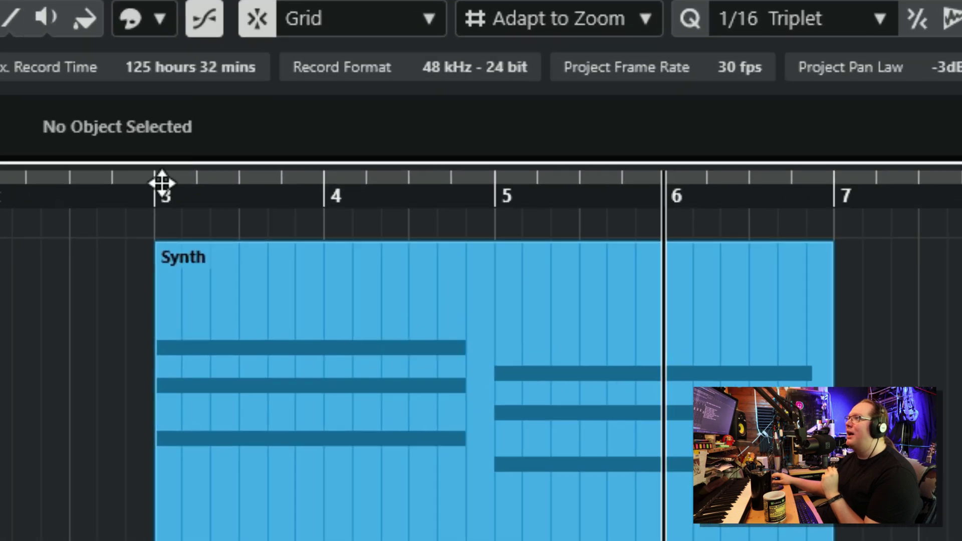
Draw a locator range from bar 3 to bar 7 and activate Cycle.
mouse_move(173, 173)
left_mouse_down()
mouse_move(829, 169)
mouse_move(875, 180)
left_mouse_up()
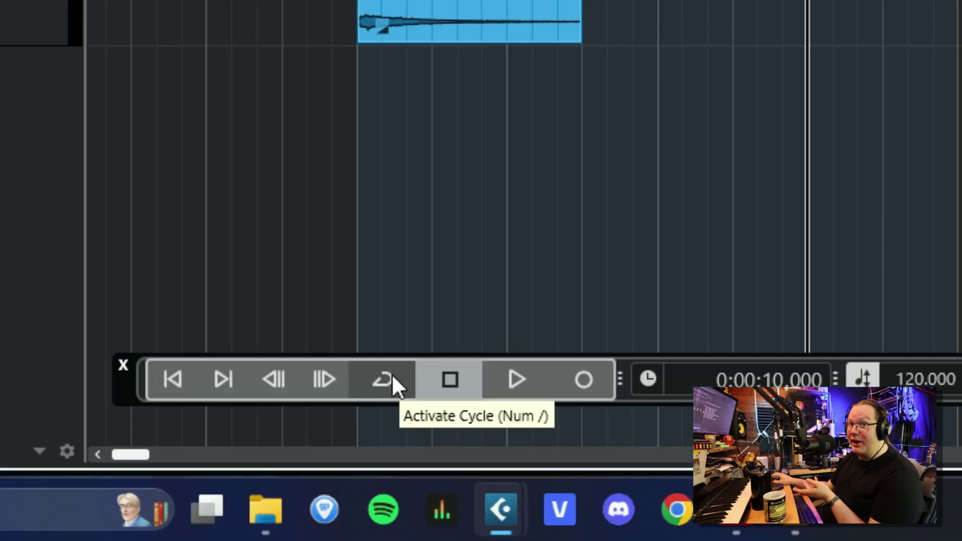
left_click(387, 376)
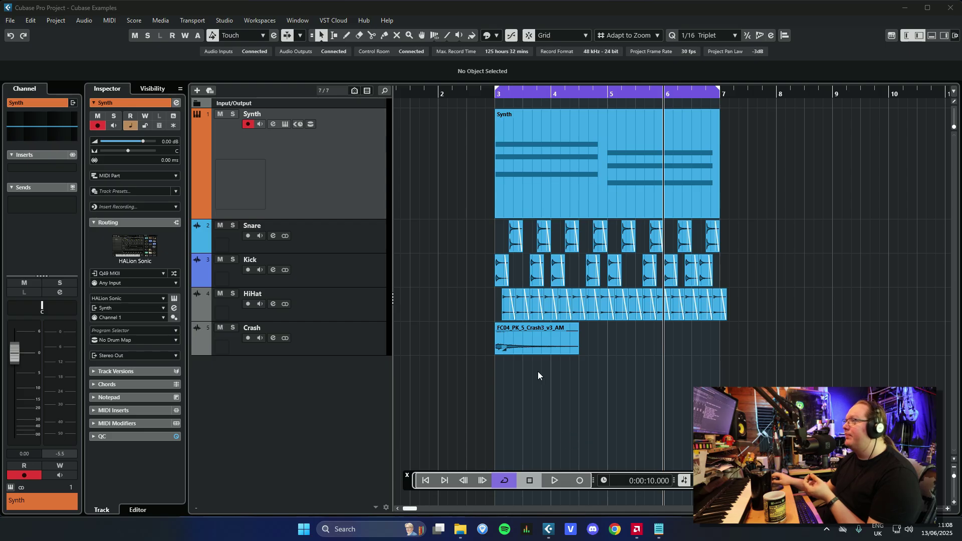
left_click(488, 106)
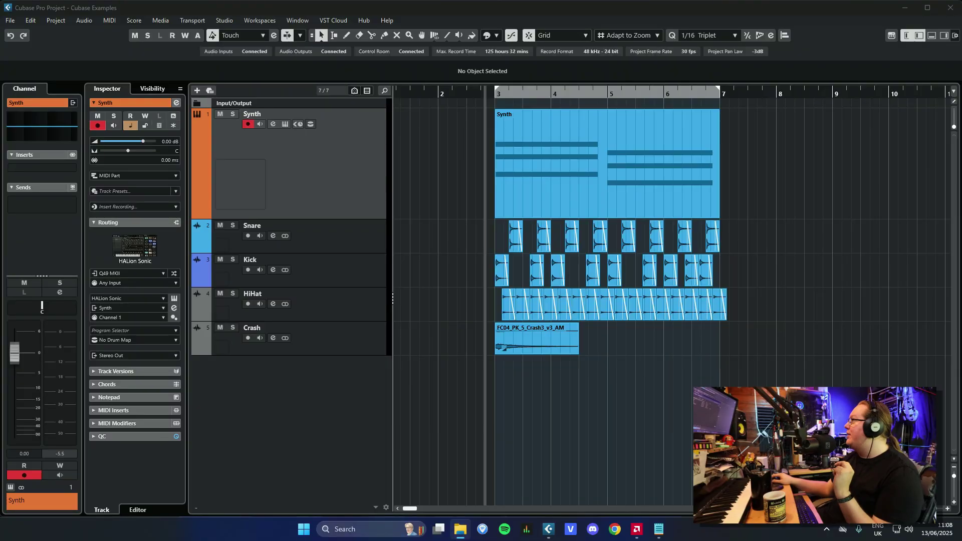
Bring the Cubase Examples folder window over the project and open its Audio folder.
left_click_drag(961, 239, 443, 154)
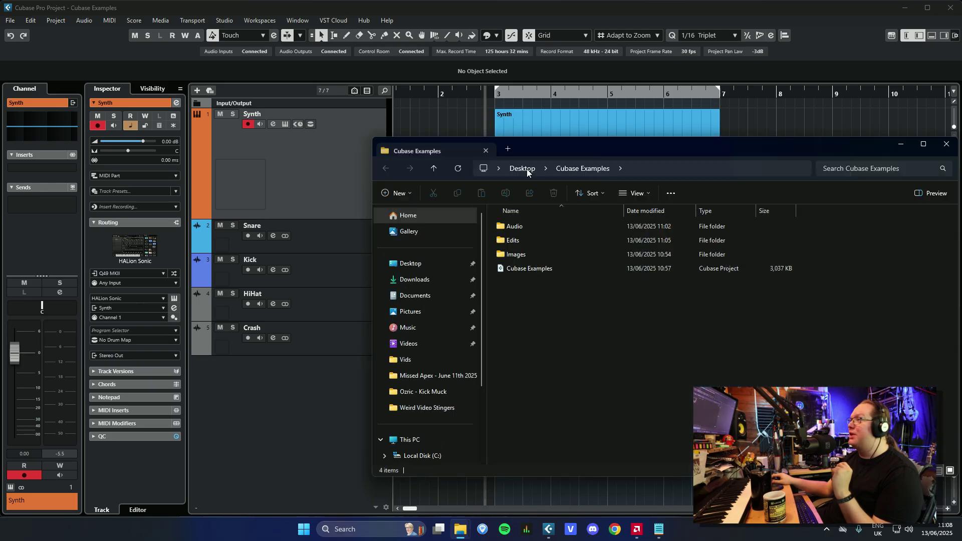
left_click_drag(579, 143, 399, 102)
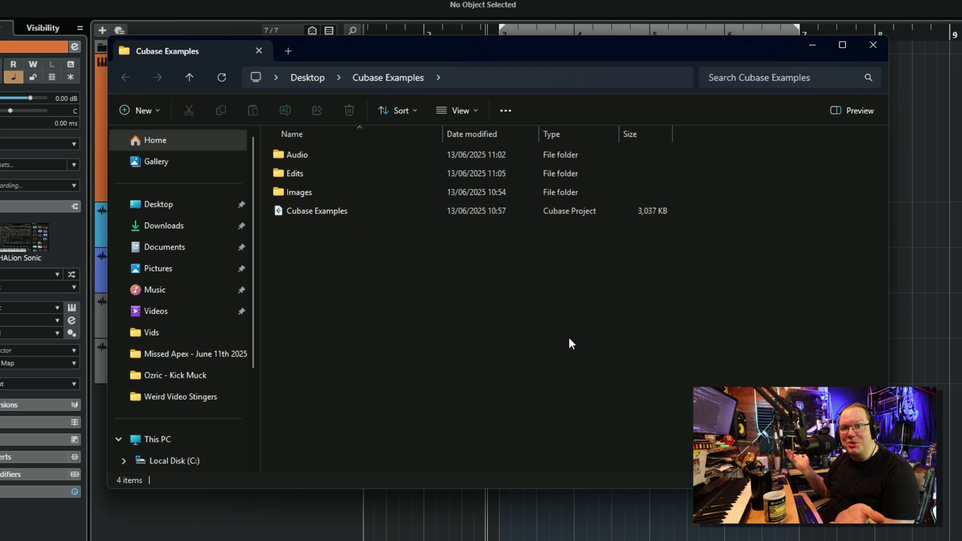
left_click(378, 212)
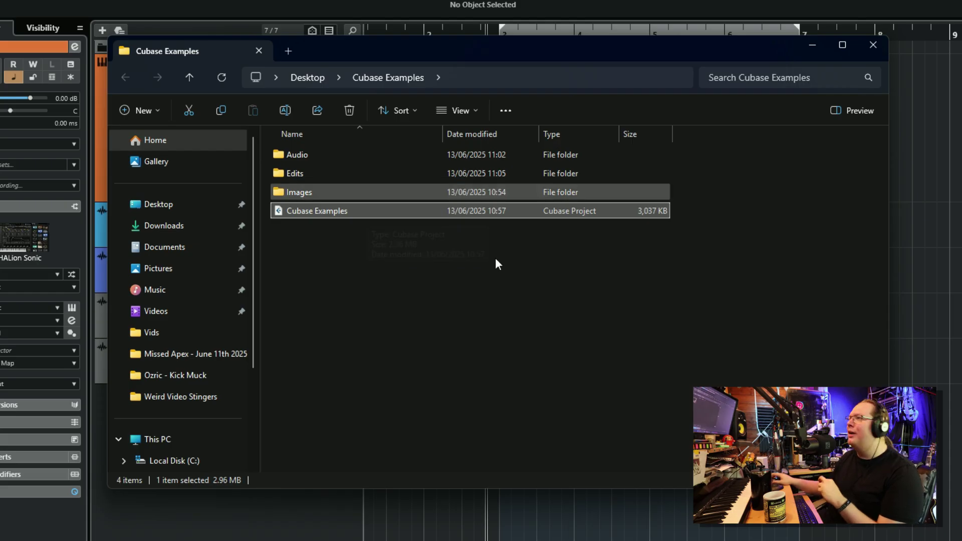
double_click(365, 154)
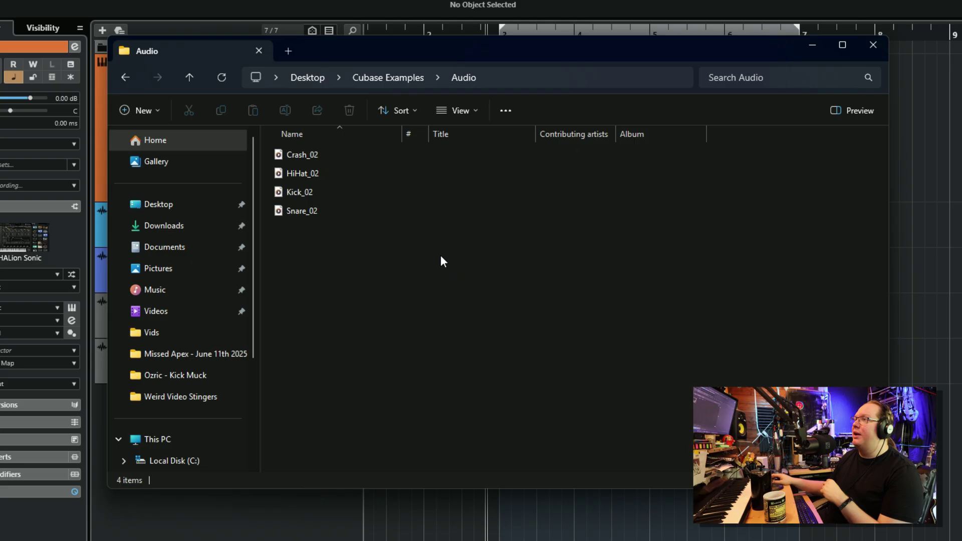
Check Snare_02, Kick_02, HiHat_02 and Crash_02, then return to the Cubase Examples folder.
left_click(313, 213)
left_click(311, 193)
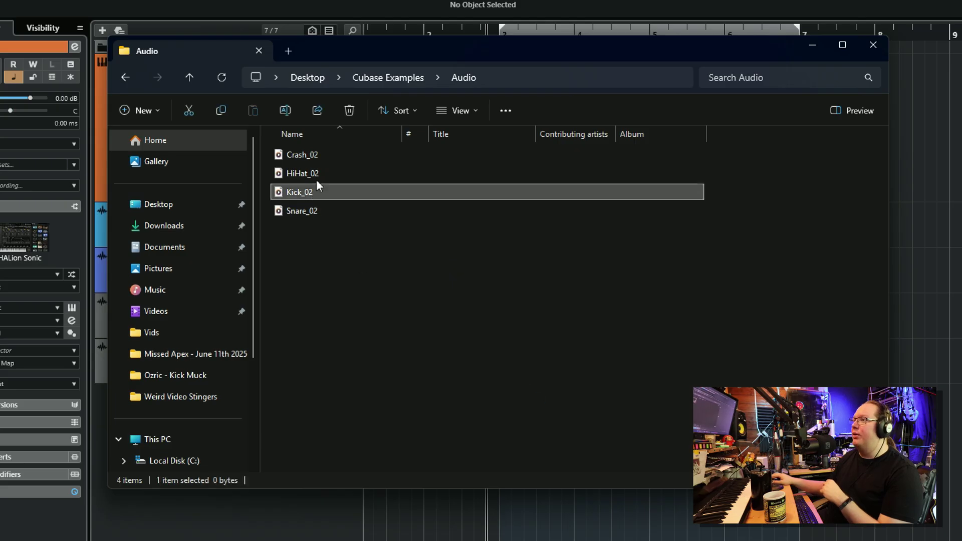
left_click(319, 174)
left_click(323, 156)
left_click_drag(427, 49, 496, 129)
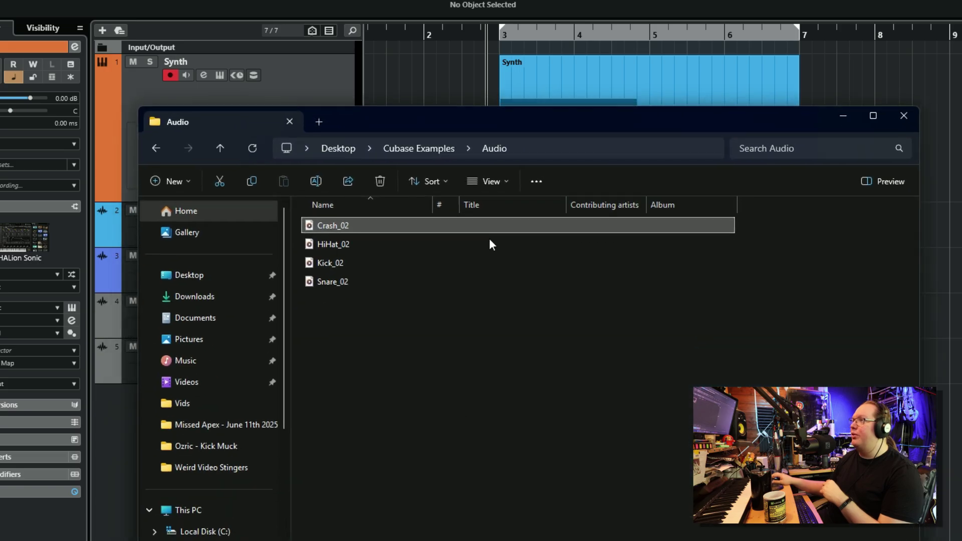
left_click_drag(466, 431, 512, 423)
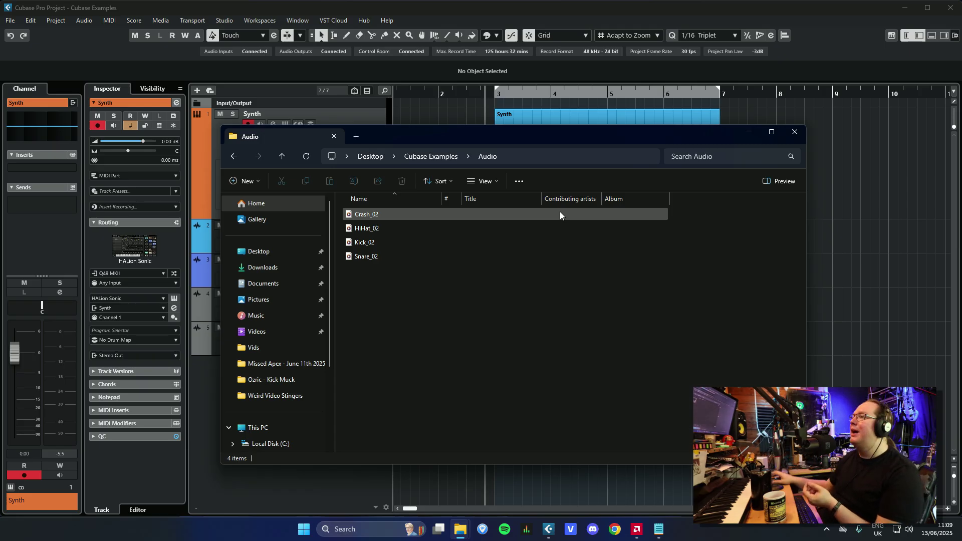
left_click_drag(442, 136, 439, 142)
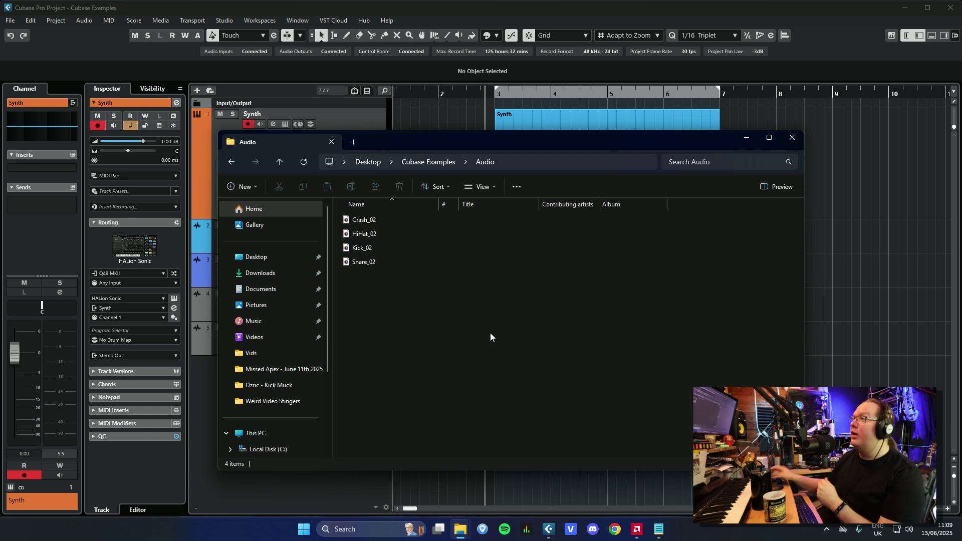
left_click(231, 162)
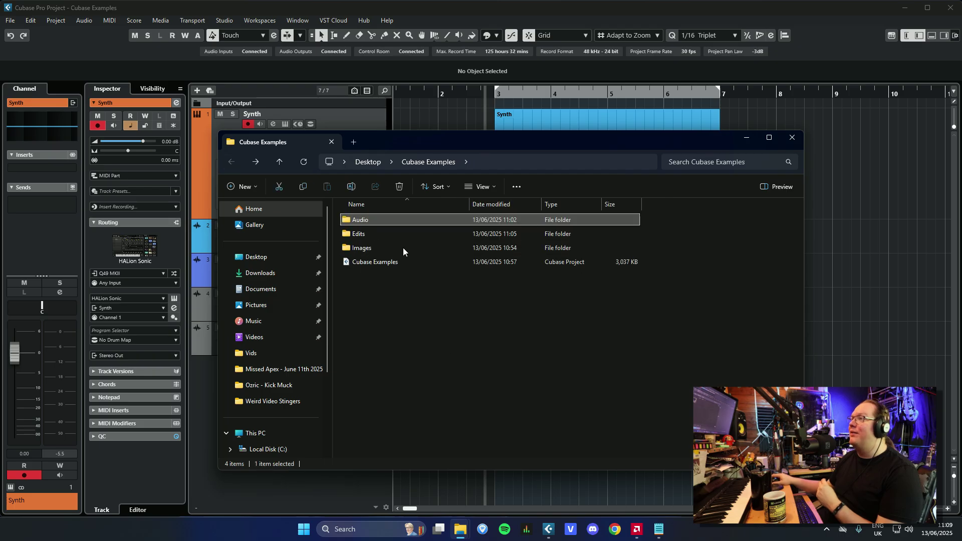
left_click(411, 262)
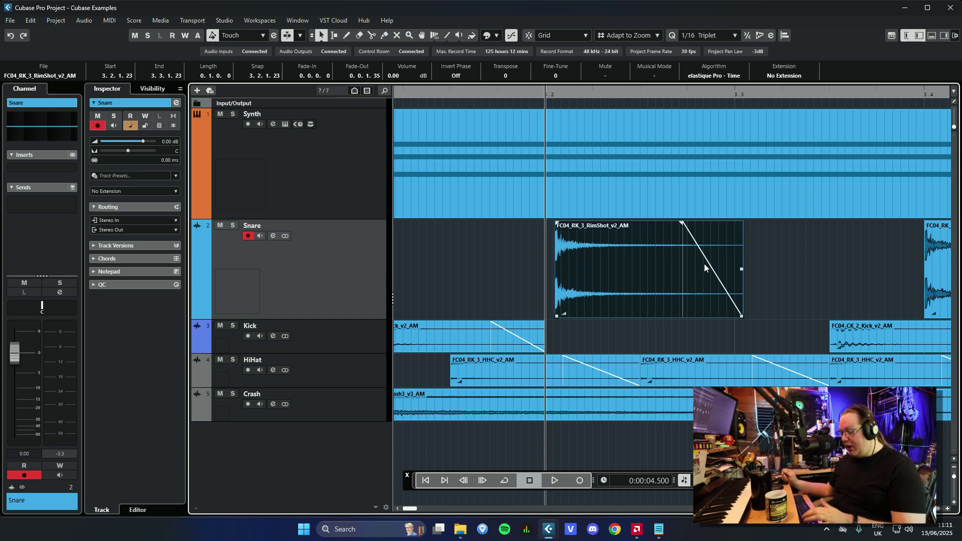
Drag the RimShot hit off the grid to around 3.1.4.30.
key("q")
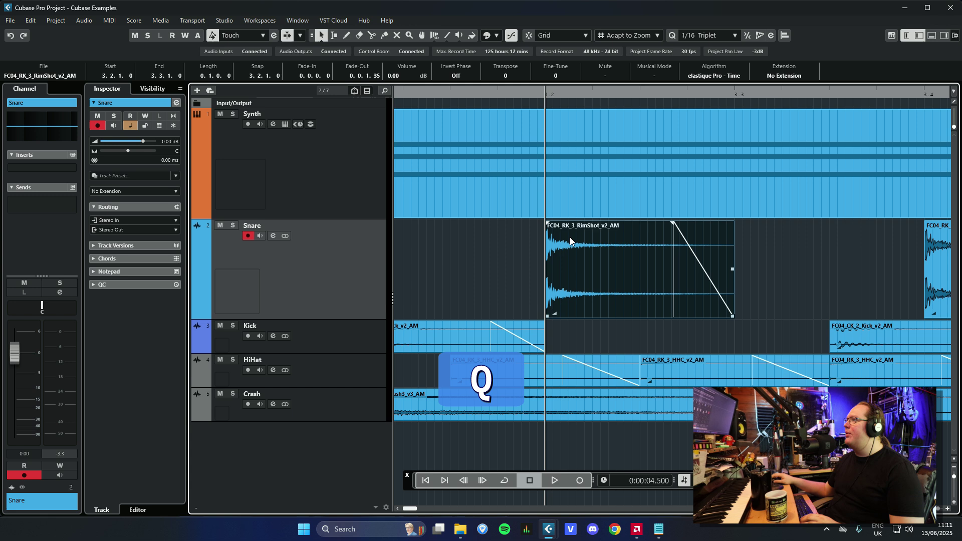
left_click_drag(570, 241, 622, 261)
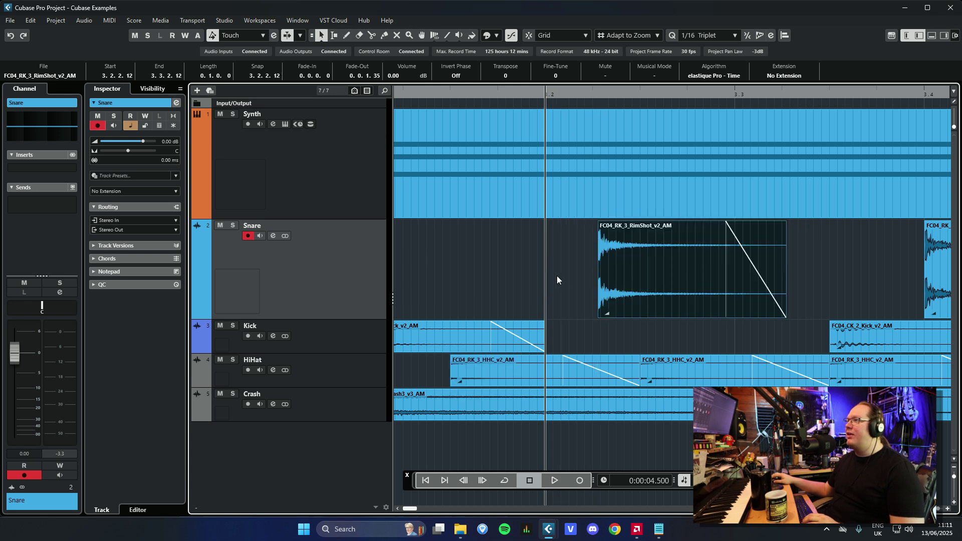
left_click_drag(546, 254, 701, 277)
key("ctrl+Right")
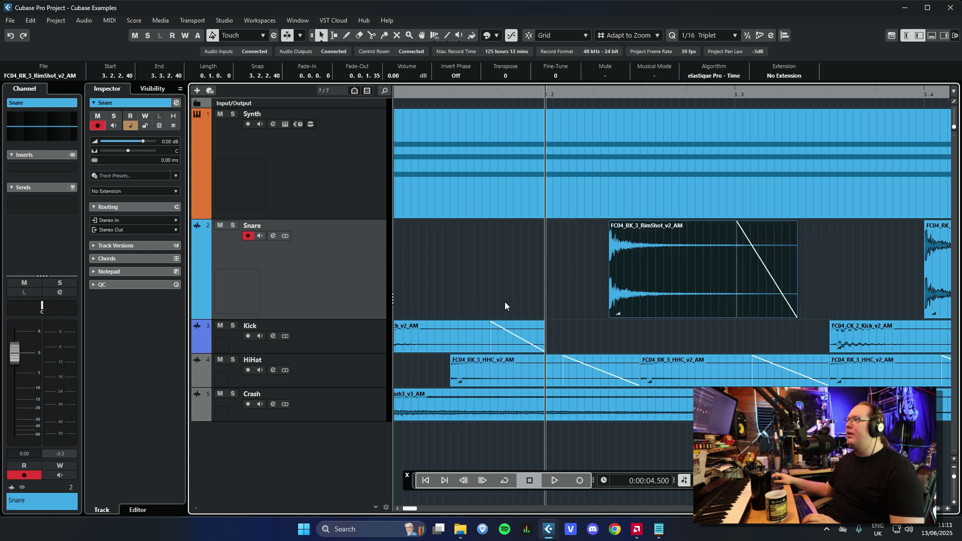
left_click(615, 90)
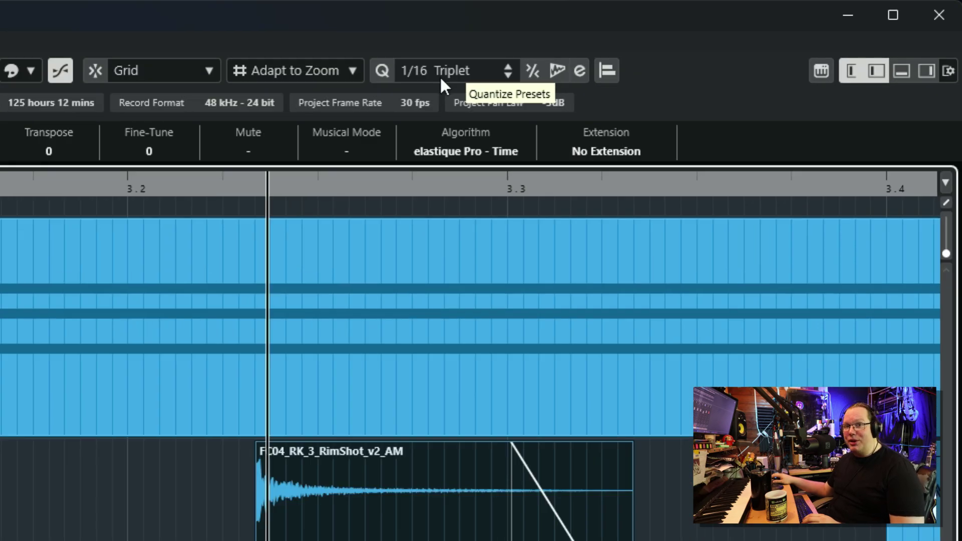
Set the quantize value to 1/8 and quantize the RimShot back onto 3.2.1.0.
left_click(441, 73)
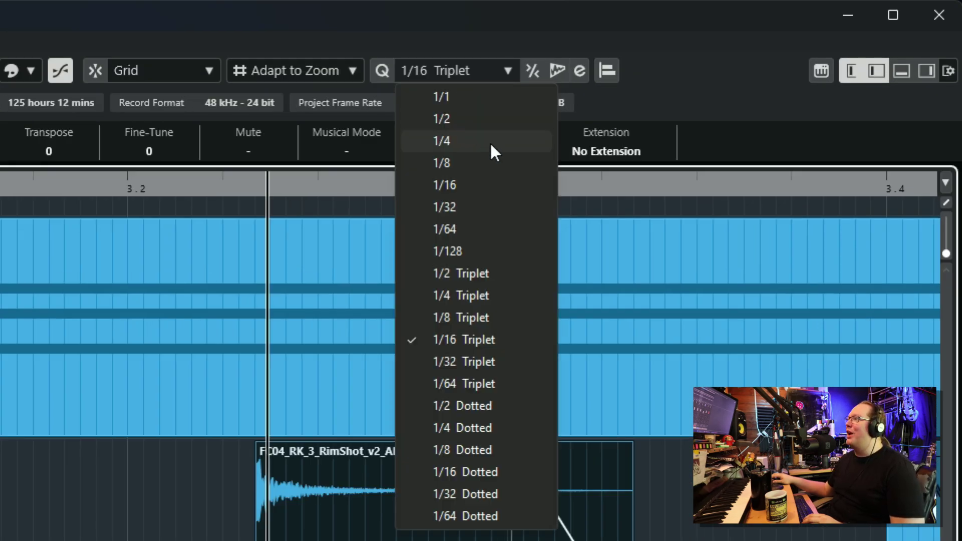
left_click(478, 164)
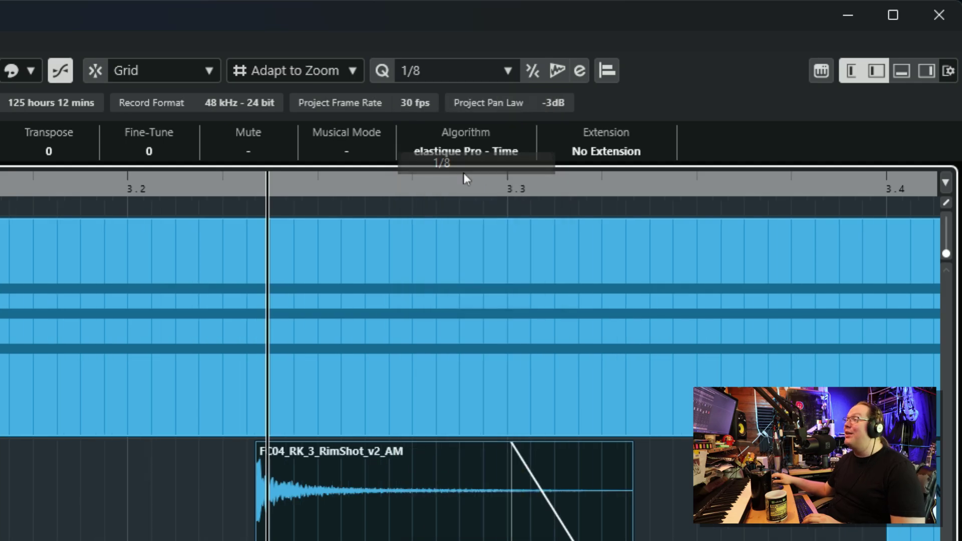
left_click_drag(671, 238, 566, 254)
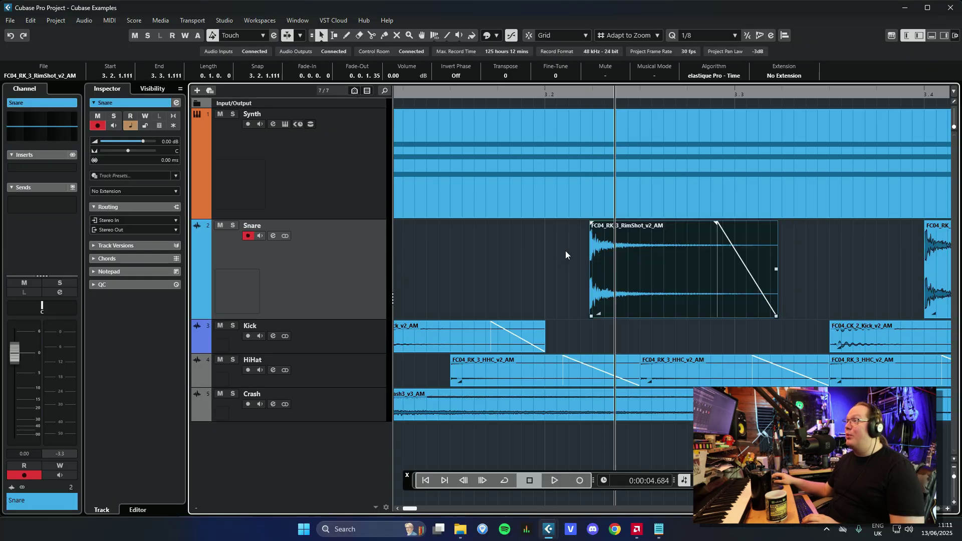
key("q")
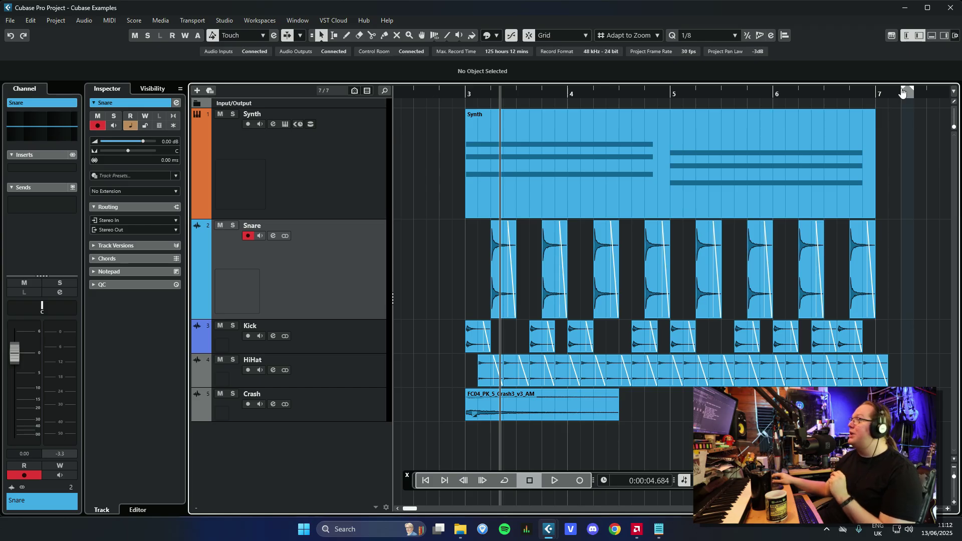
Set the locators from bar 3, where the drums begin, to just before bar 8.
left_click_drag(902, 92, 457, 92)
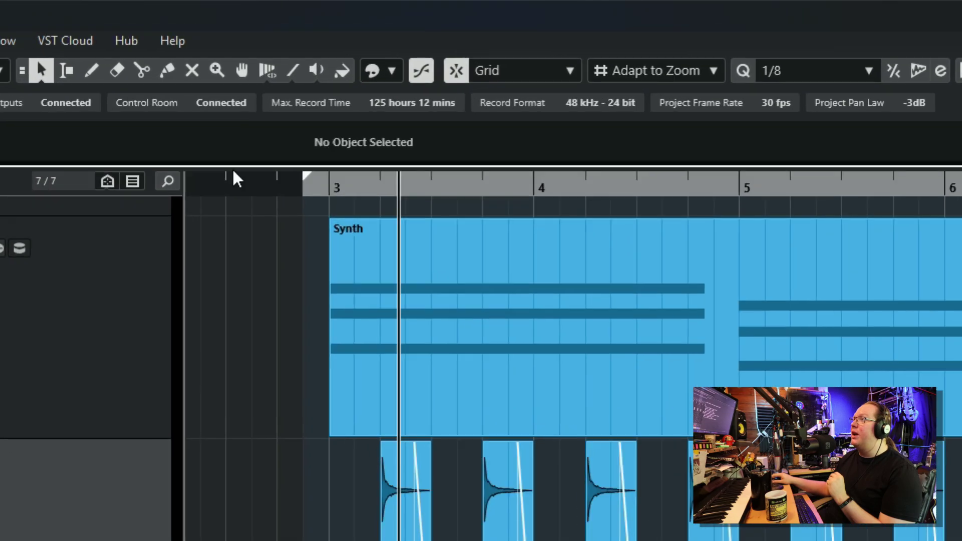
left_click_drag(253, 176, 842, 243)
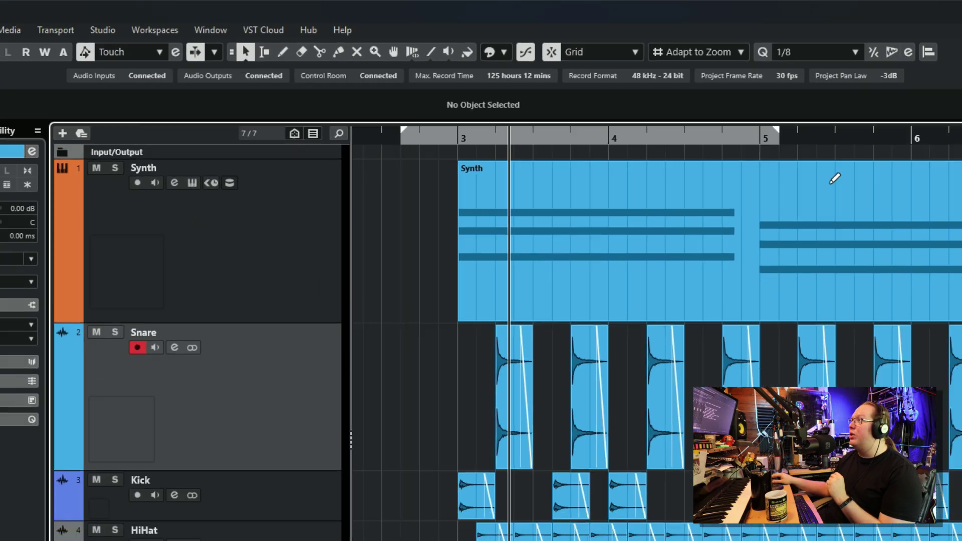
left_click_drag(835, 178, 938, 93)
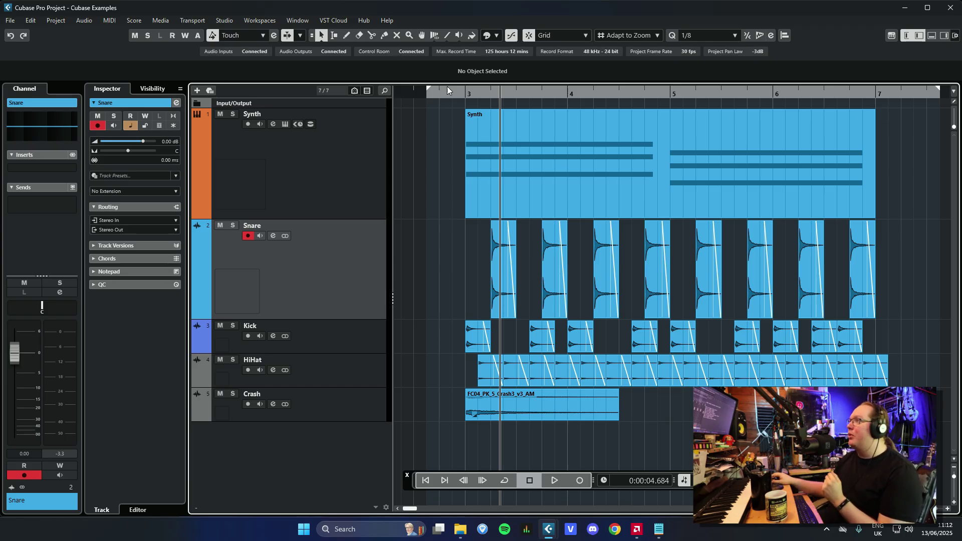
scroll(421, 141, "up", 5)
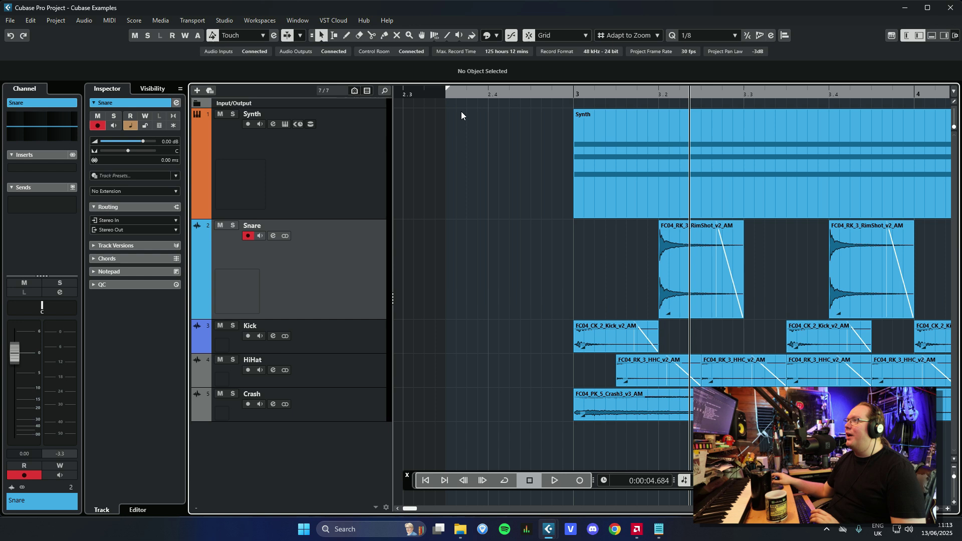
left_click_drag(449, 90, 553, 108)
scroll(516, 159, "down", 7)
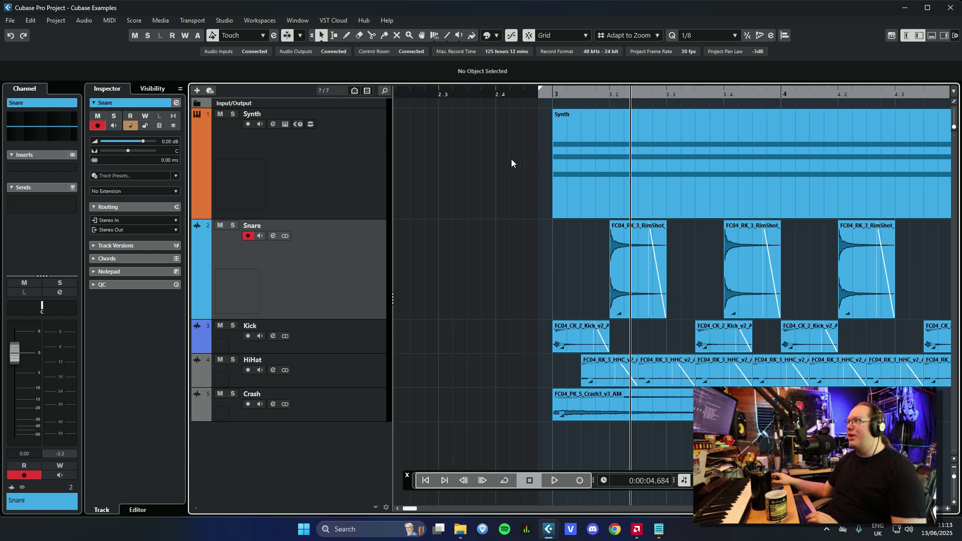
scroll(868, 177, "up", 5)
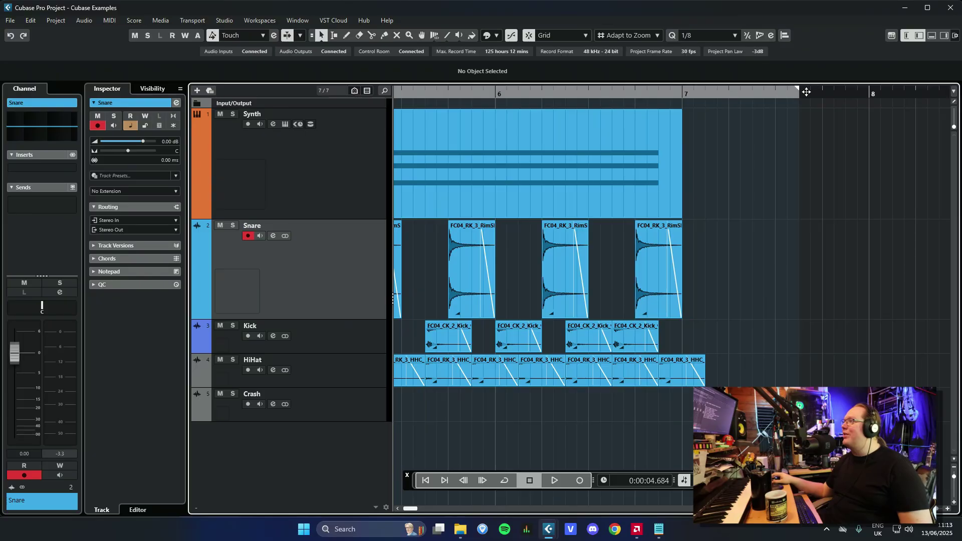
left_click_drag(806, 92, 837, 92)
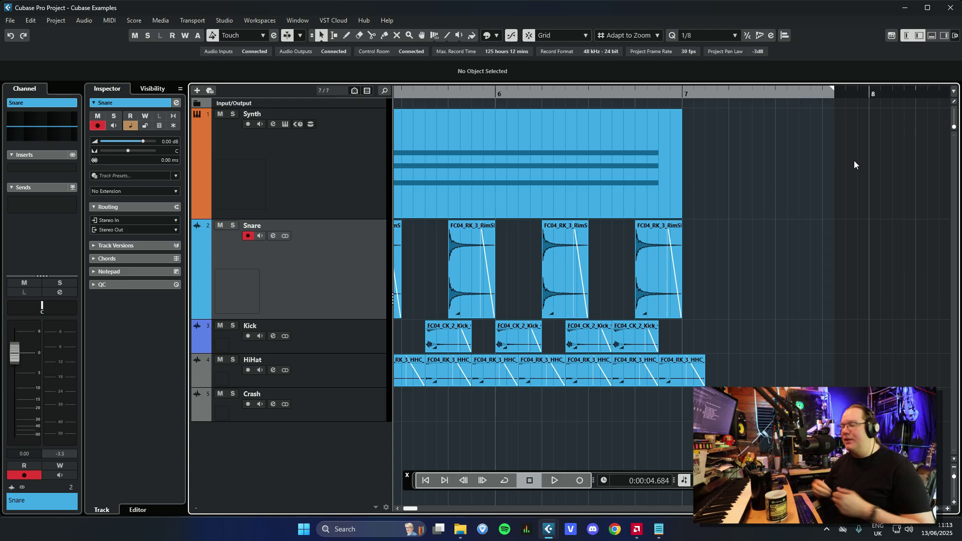
Zoom out with G and scroll to view the whole cycle range.
key("g")
key("g")
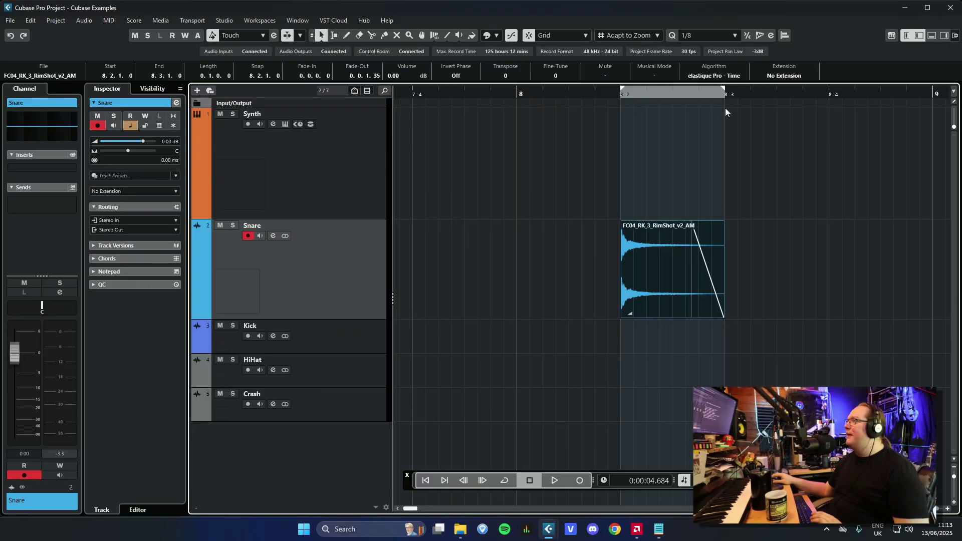
scroll(687, 148, "up", 2)
scroll(687, 149, "up", 1)
left_click(687, 148)
left_click(726, 279)
left_click(827, 342)
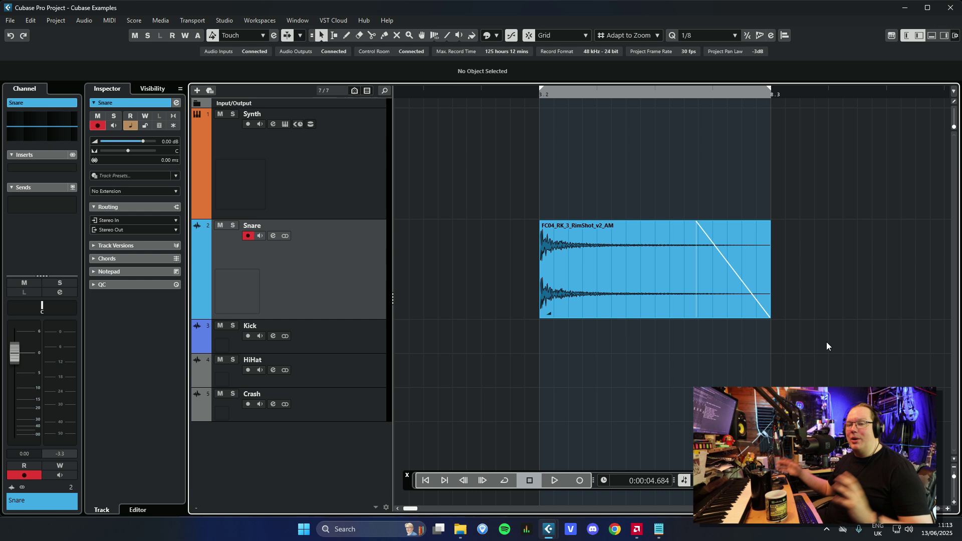
scroll(738, 353, "down", 8)
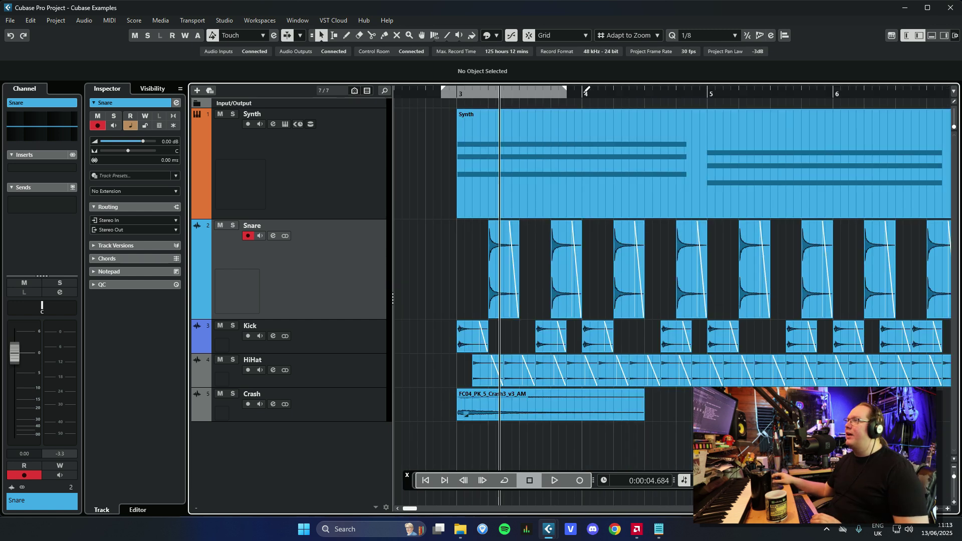
scroll(868, 133, "down", 3)
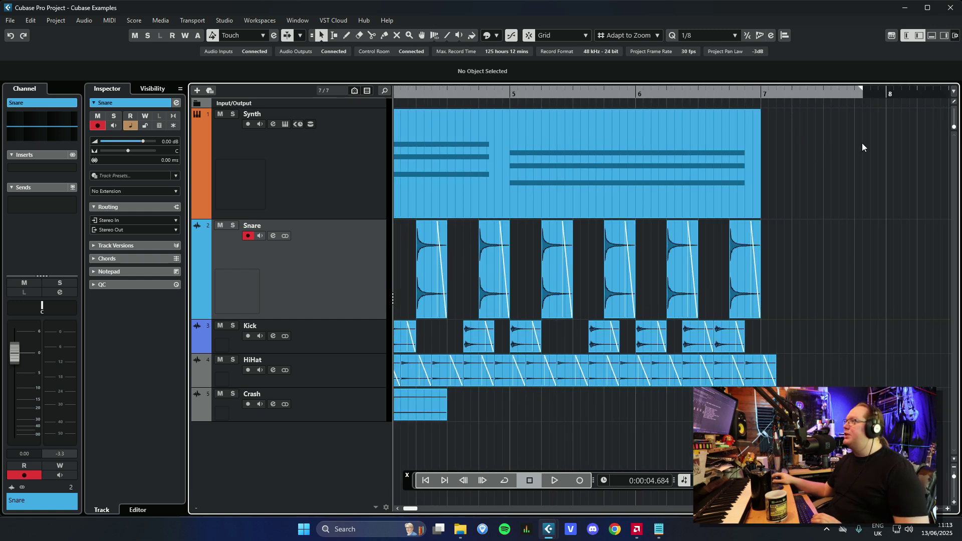
scroll(743, 320, "down", 2)
scroll(499, 222, "up", 2)
Export Audio Mixdown as MPEG 1 Layer 3, Interleaved, 192 kB/s, named Cubase Examples.
left_click(15, 33)
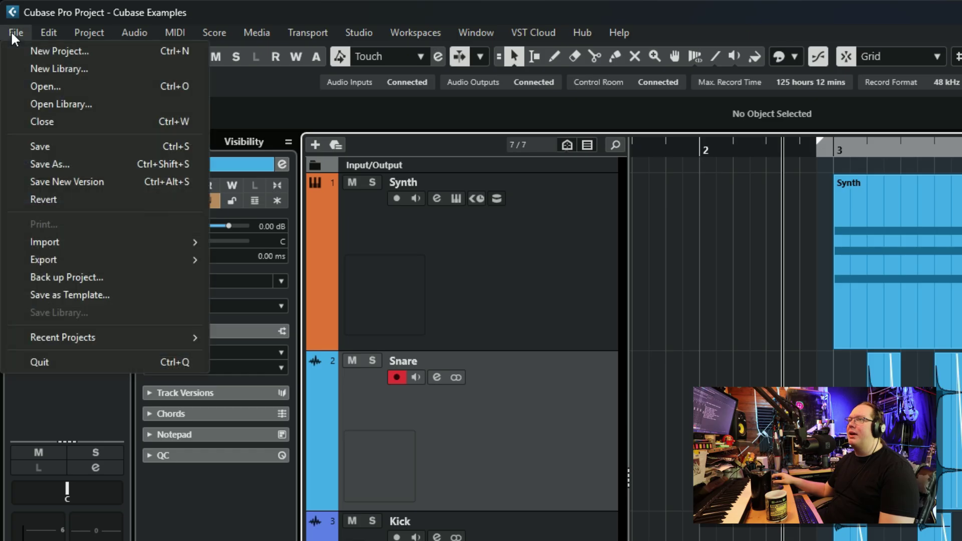
mouse_move(182, 259)
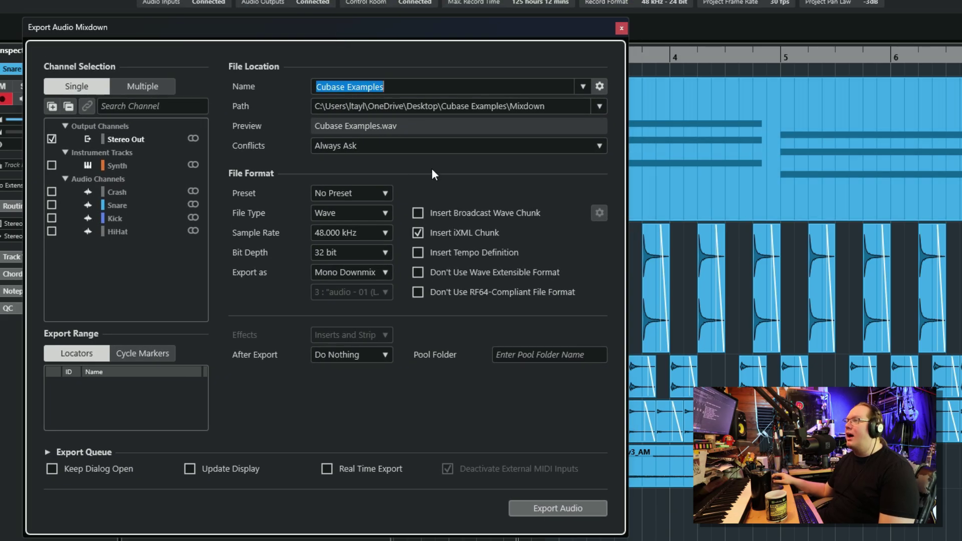
left_click(377, 215)
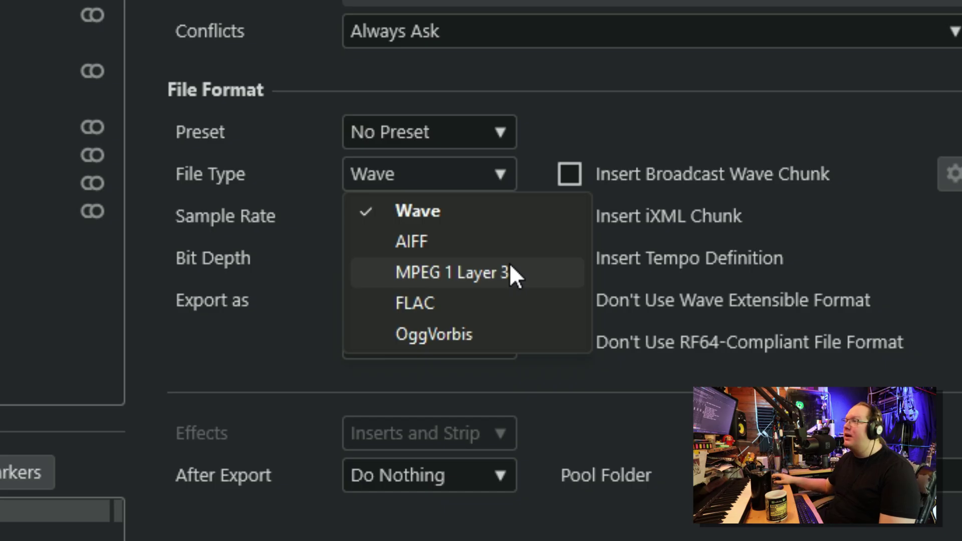
left_click(536, 279)
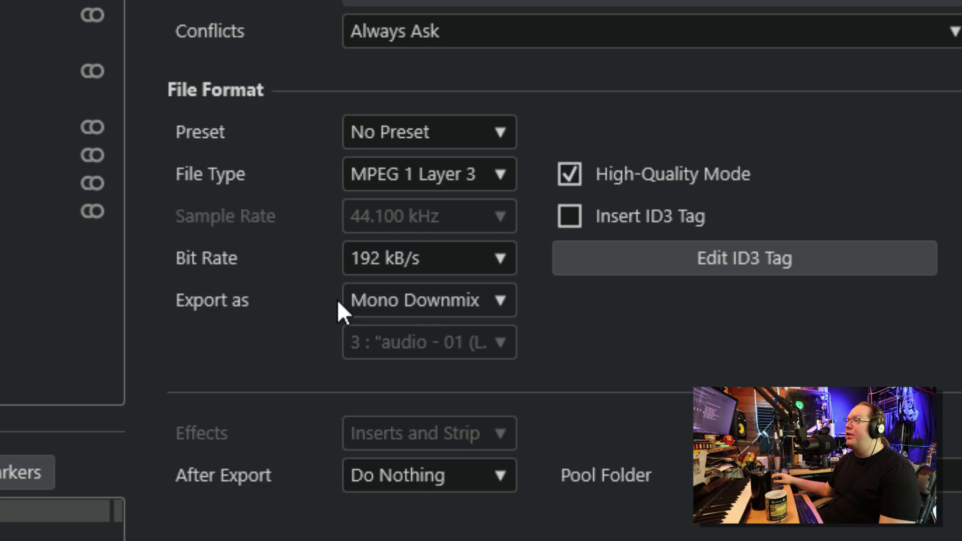
left_click(455, 300)
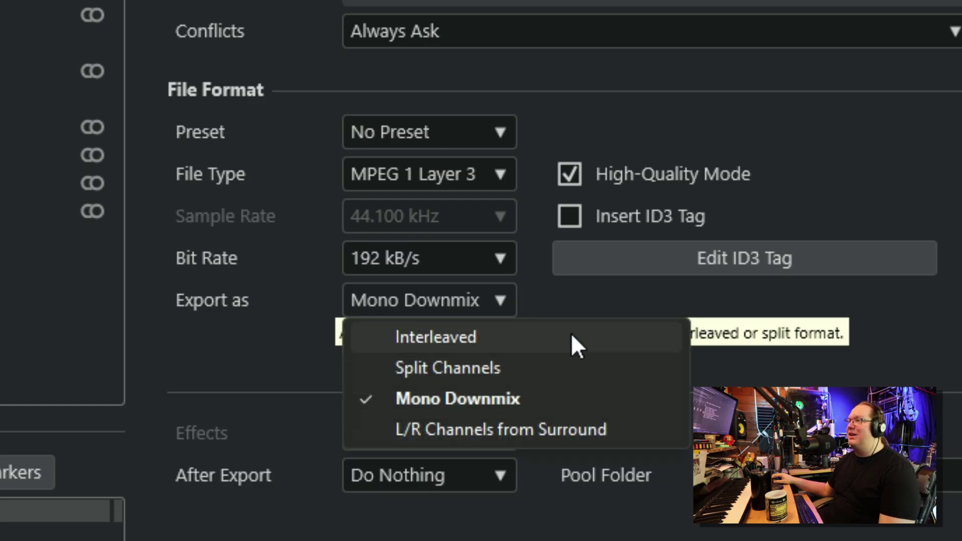
left_click(576, 335)
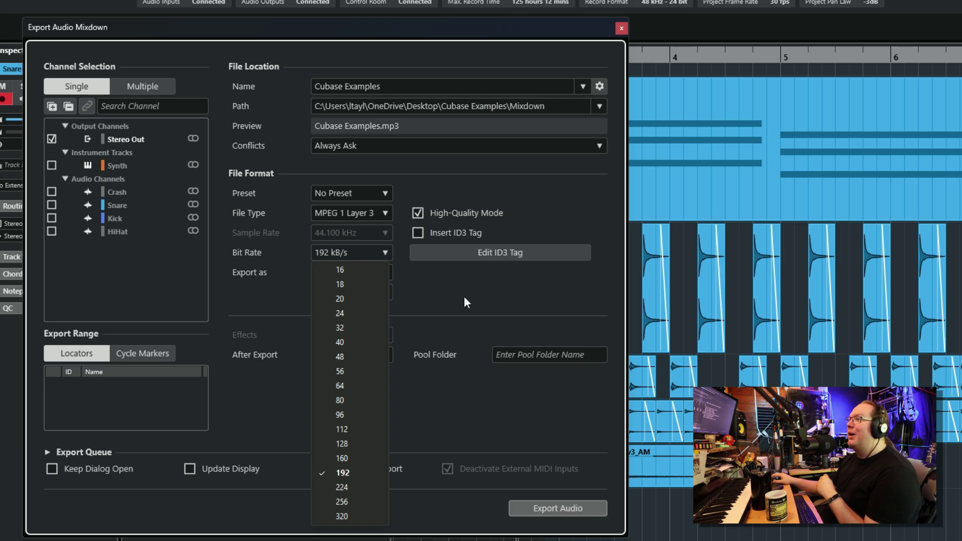
left_click(446, 295)
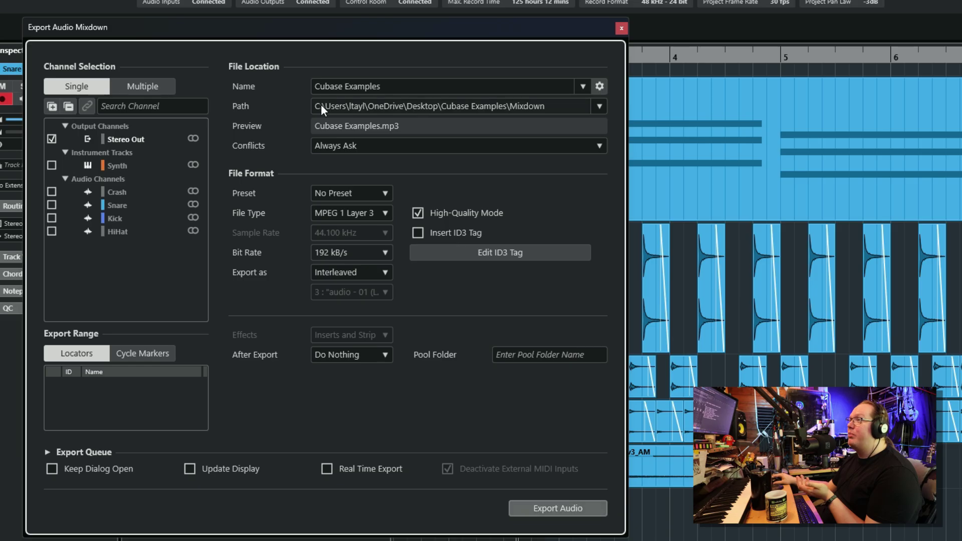
left_click(555, 515)
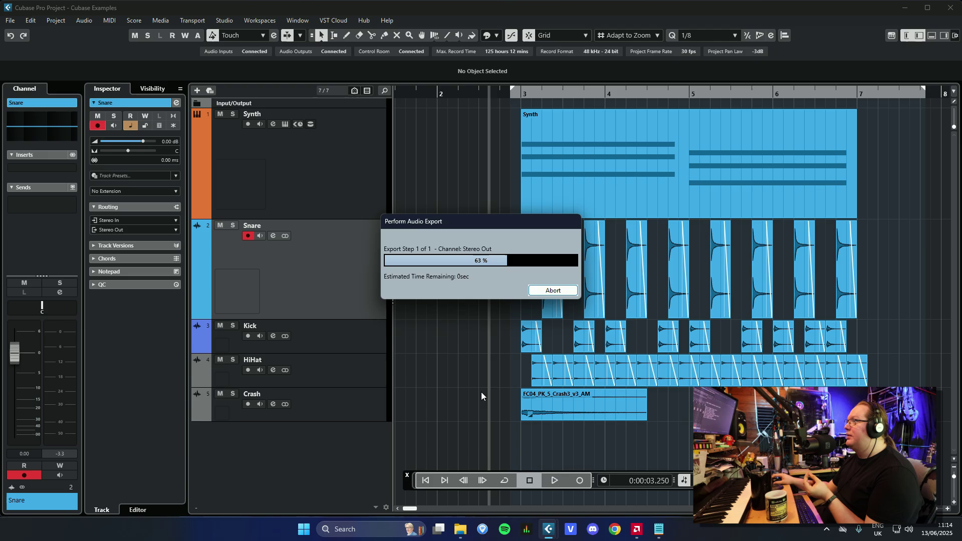
Bring File Explorer back and open the Mixdown folder to view the exported Cubase Examples file.
left_click(461, 529)
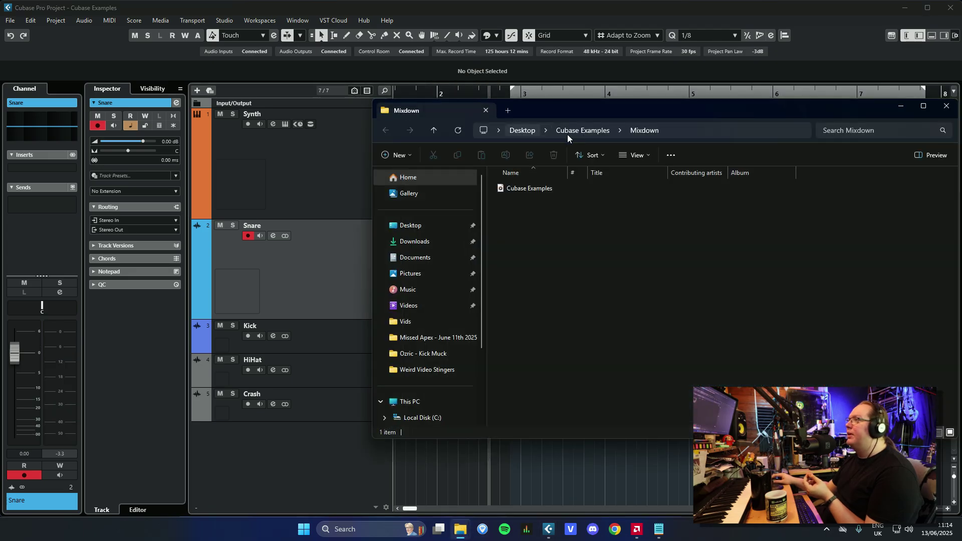
left_click_drag(583, 109, 491, 114)
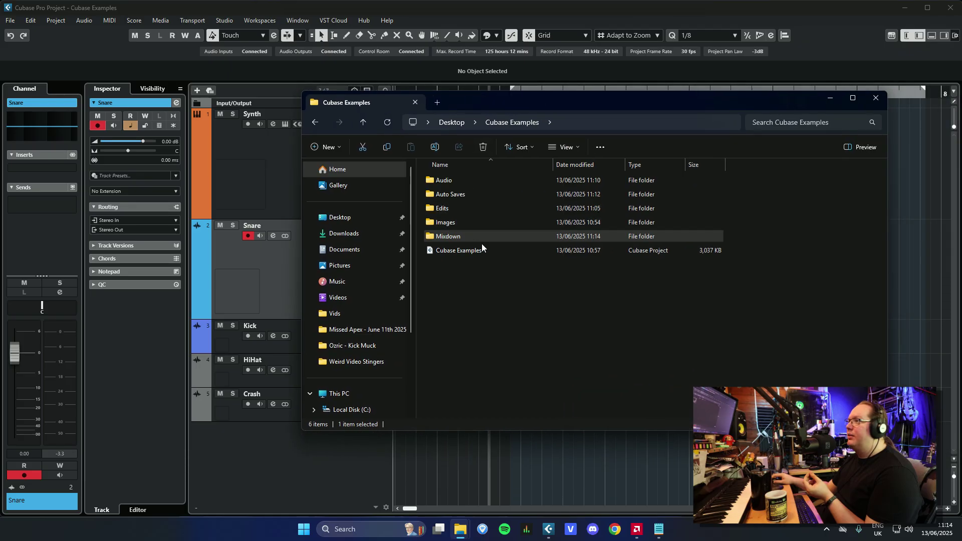
double_click(498, 239)
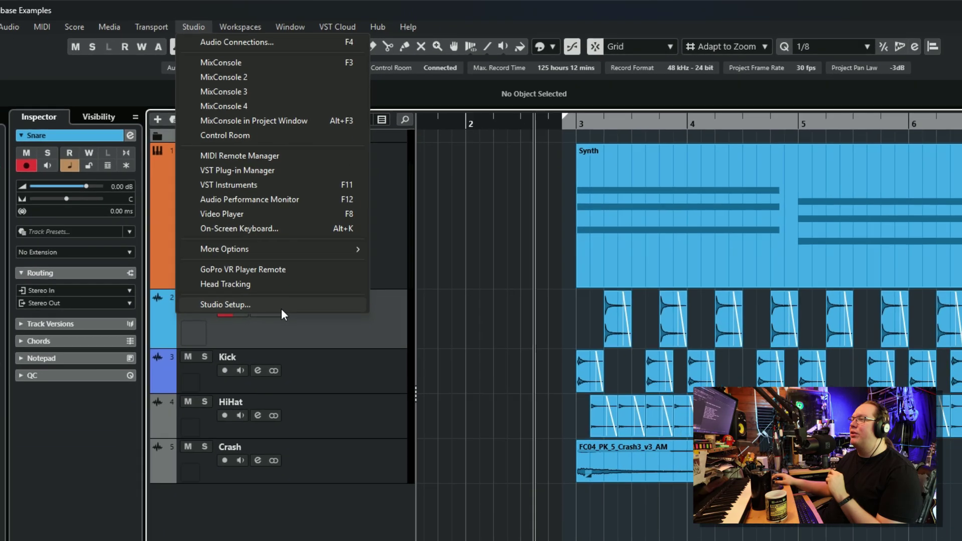
Open the Focusrite USB ASIO Control Panel from Studio Setup to show the Scarlett device settings.
left_click(282, 307)
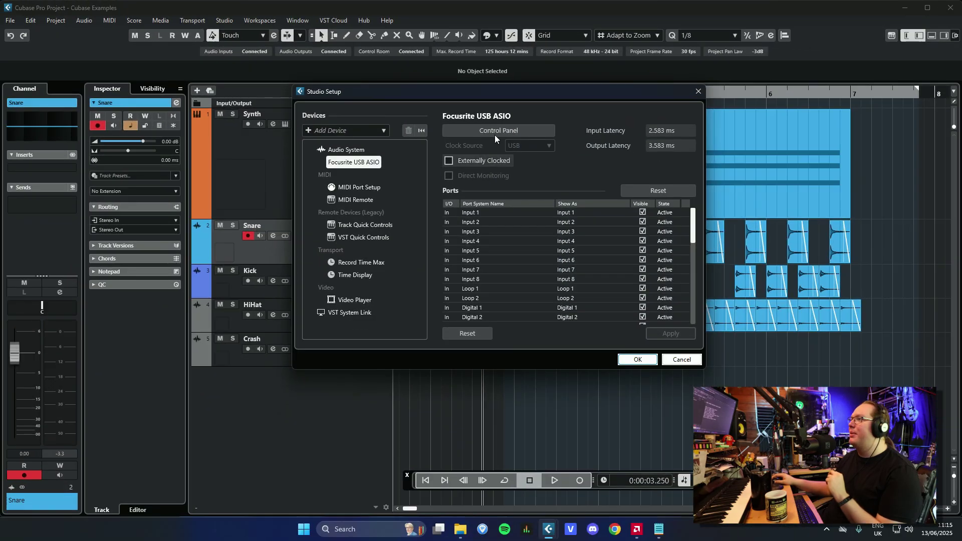
left_click(339, 189)
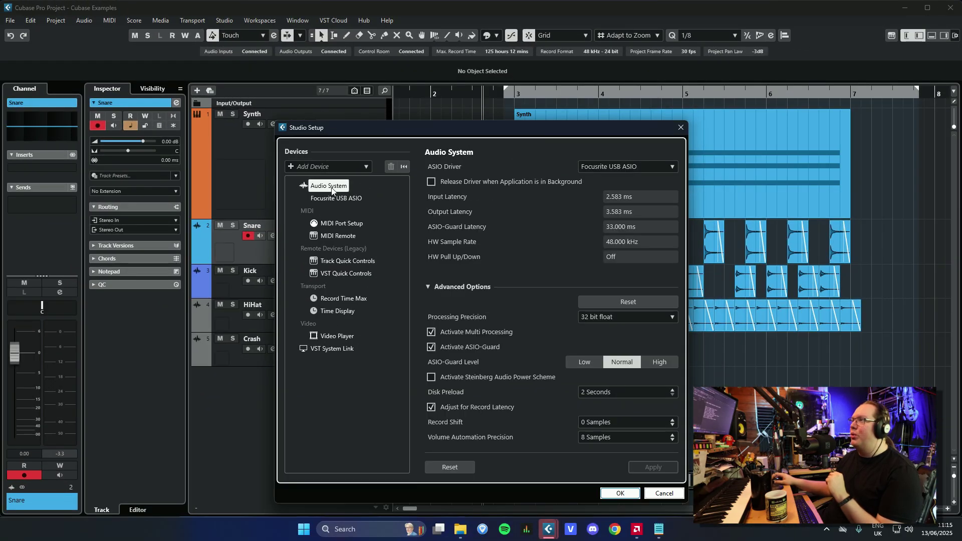
left_click(347, 200)
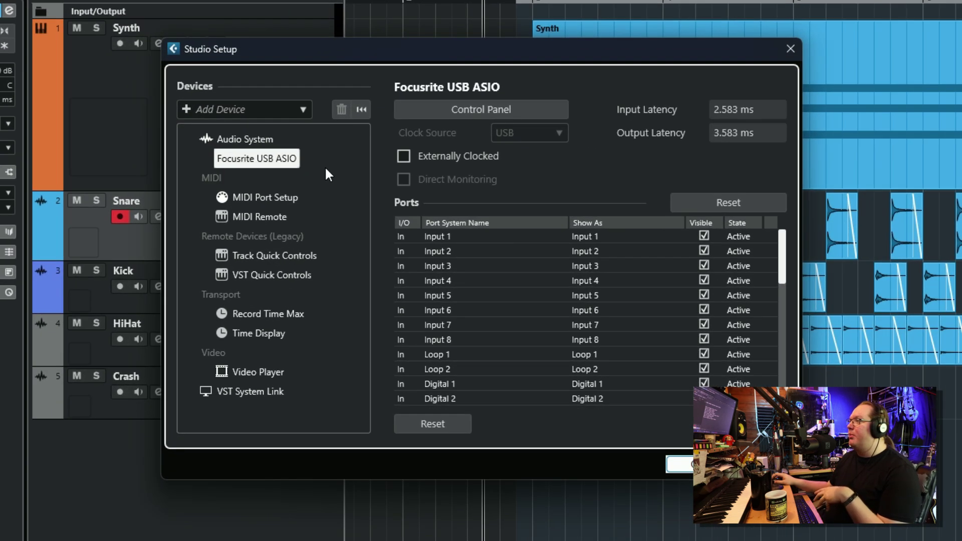
left_click(481, 112)
left_click_drag(55, 251, 197, 302)
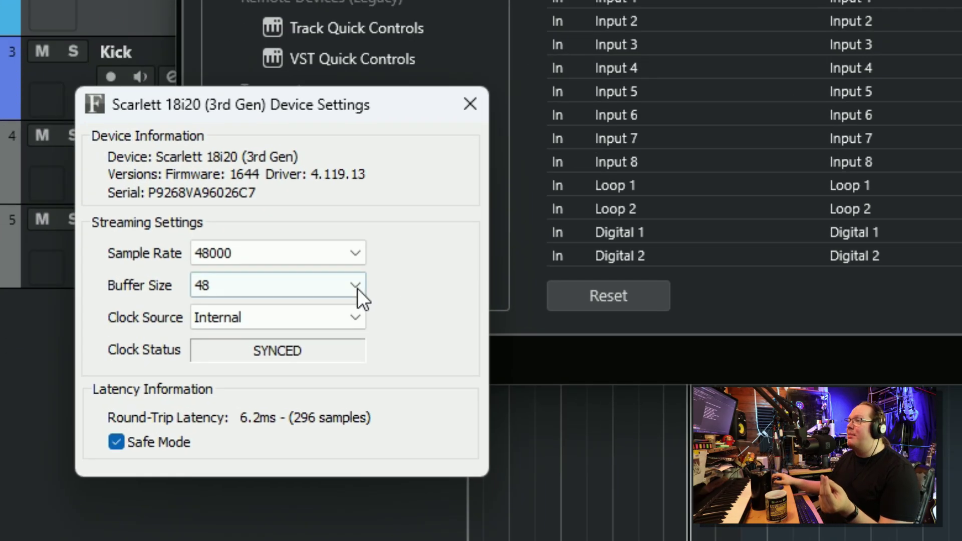
Expand the Buffer Size dropdown to list sizes from 16 to 1024 samples.
left_click(357, 287)
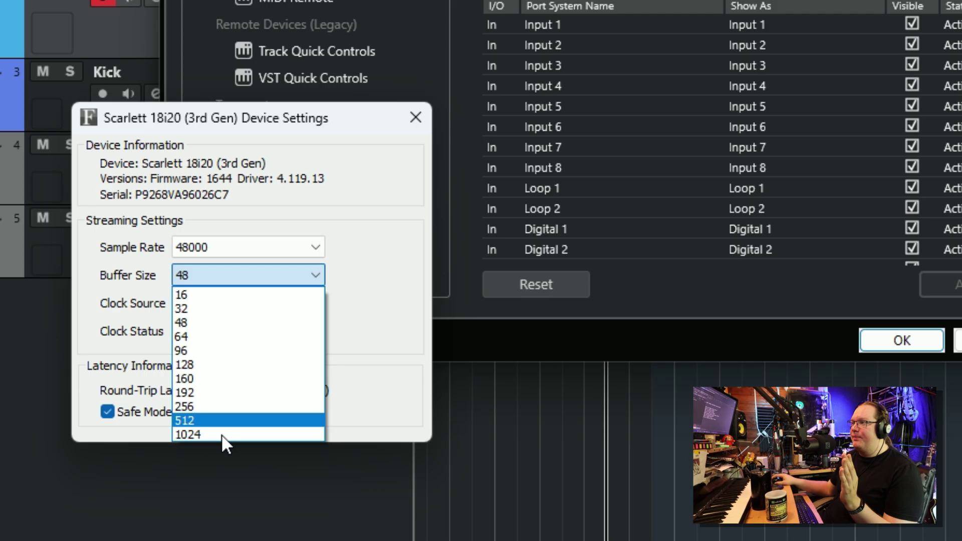
Check the Buffer Size list repeatedly, leaving the buffer at 48 samples.
left_click(401, 222)
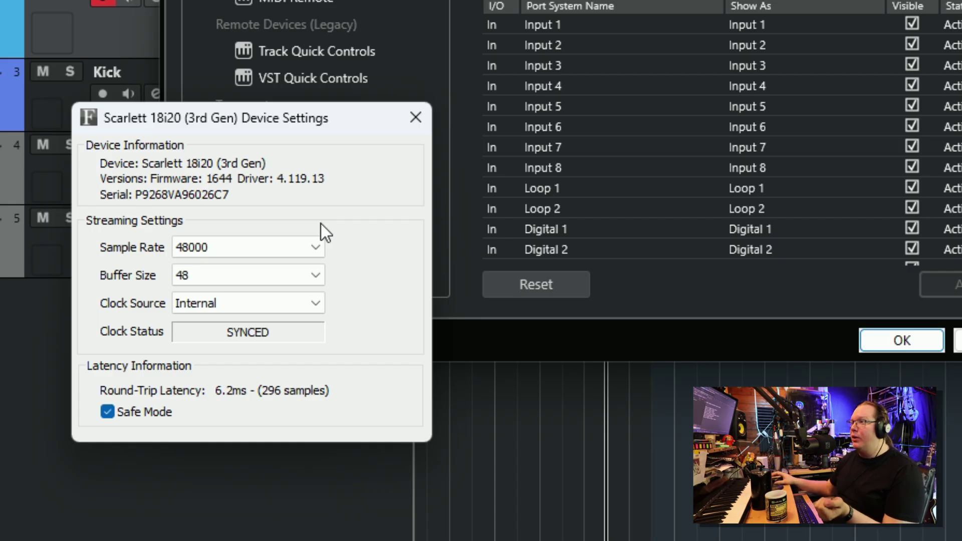
left_click(279, 275)
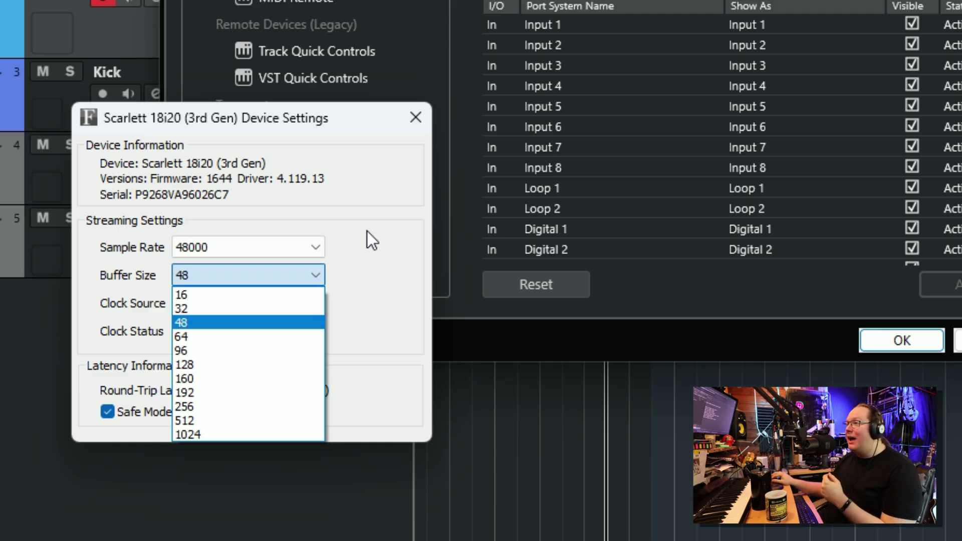
left_click(368, 232)
left_click(290, 276)
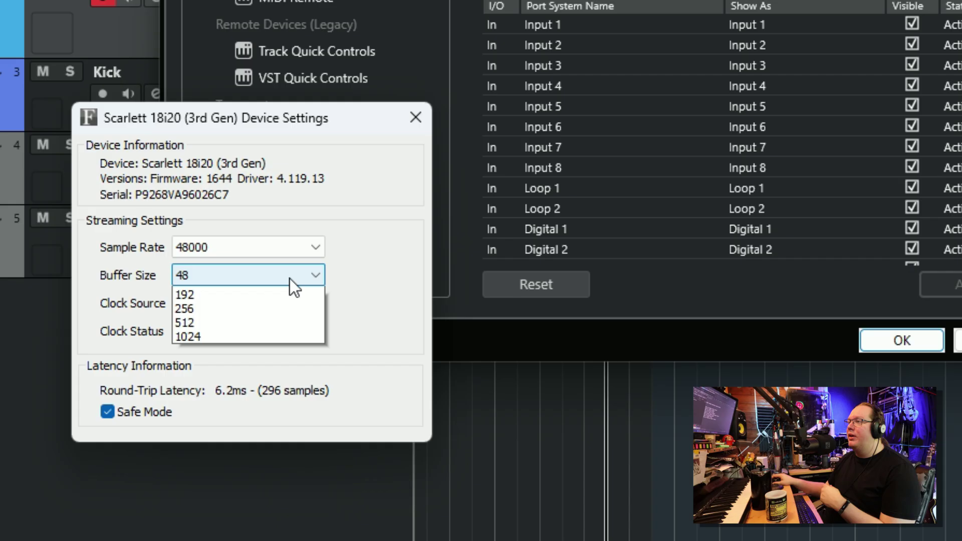
left_click(381, 261)
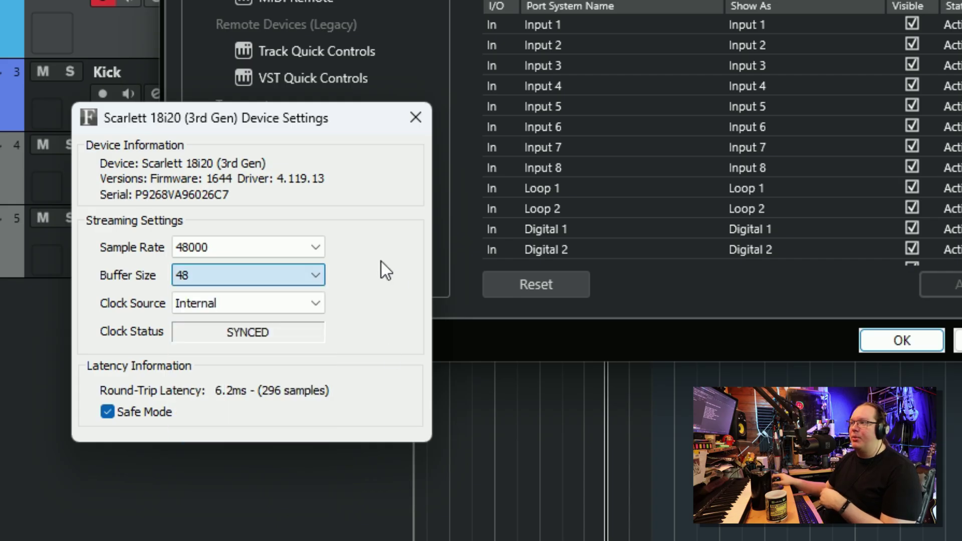
Close the Scarlett 18i20 device settings and cancel Studio Setup, keeping the 48-sample buffer.
left_click(416, 128)
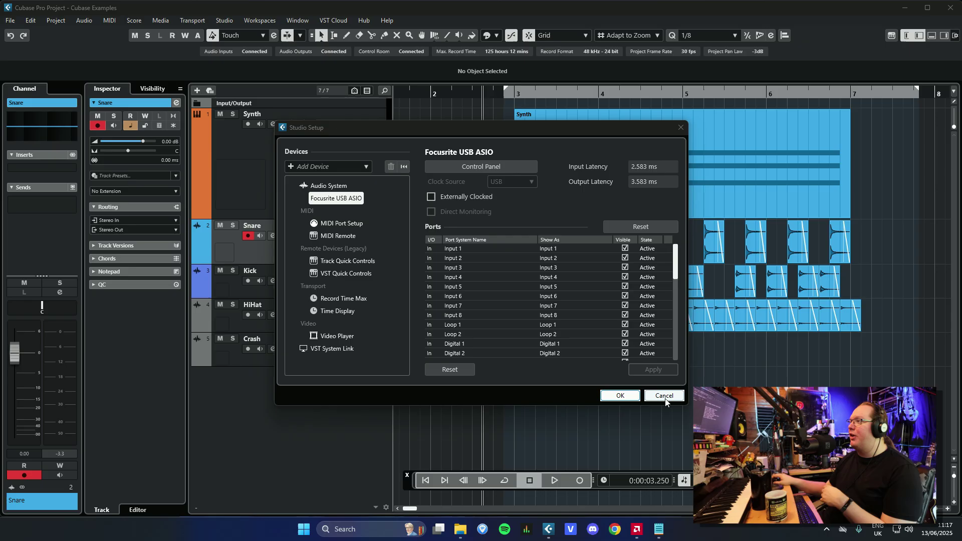
left_click(665, 396)
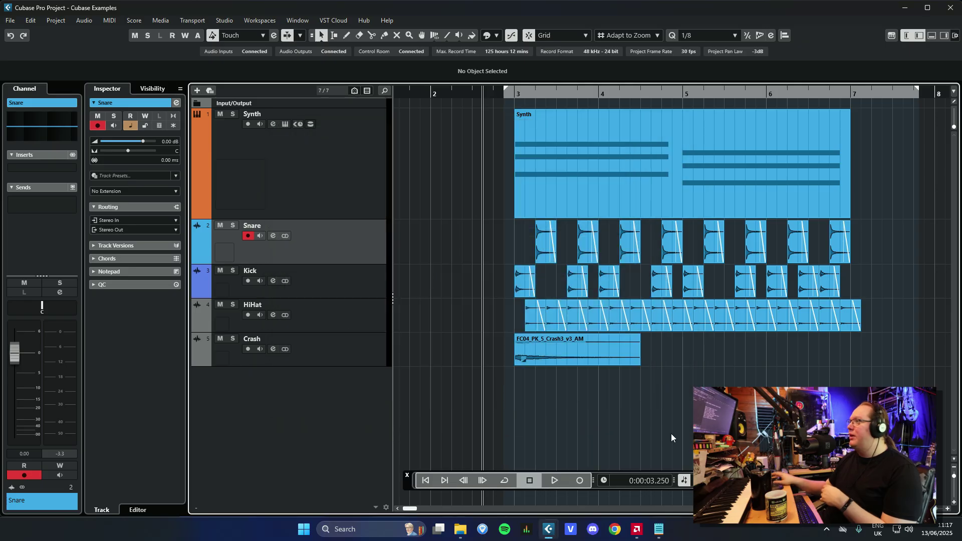